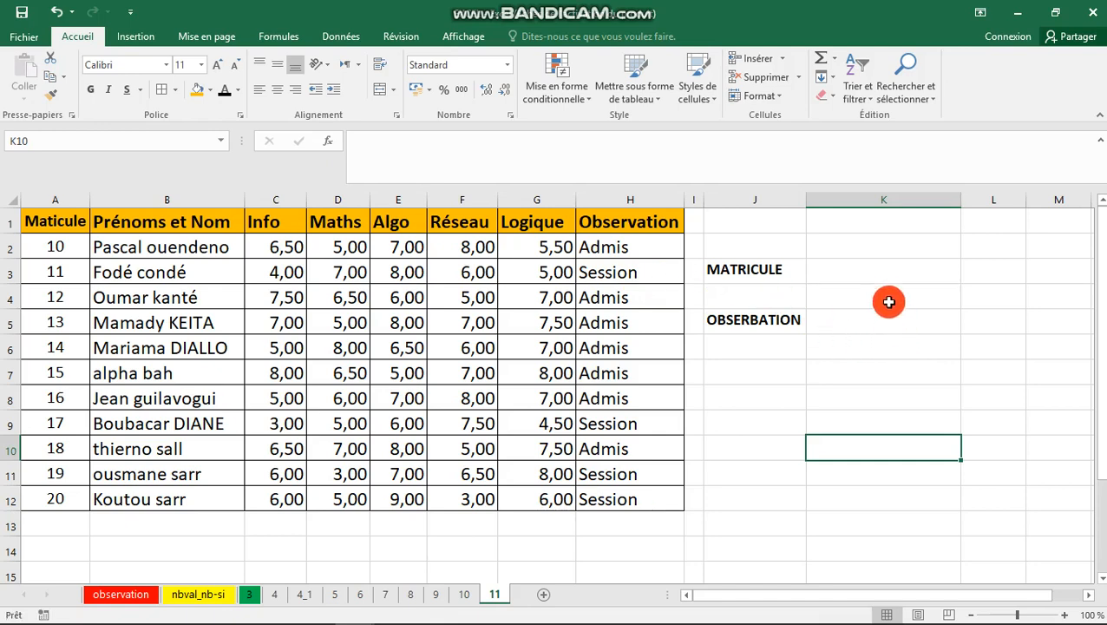
{"action": "key", "text": "Up"}
{"action": "key", "text": "Up"}
{"action": "key", "text": "Up"}
{"action": "key", "text": "Up"}
{"action": "key", "text": "Up"}
{"action": "key", "text": "Up"}
{"action": "key", "text": "Up"}
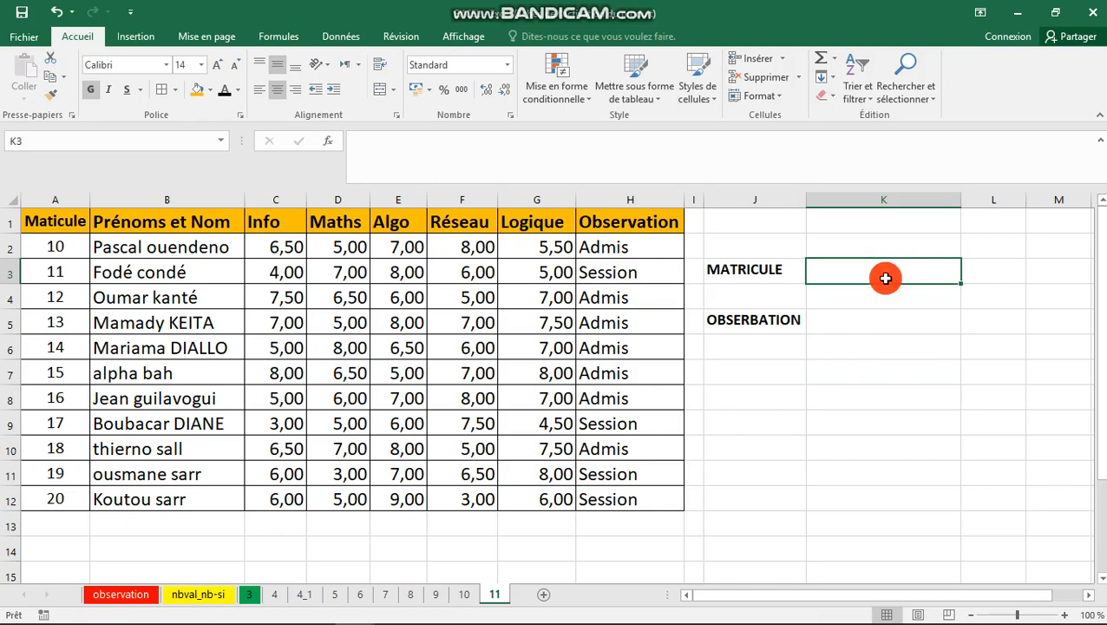
{"action": "left_click", "coordinate": [865, 325]}
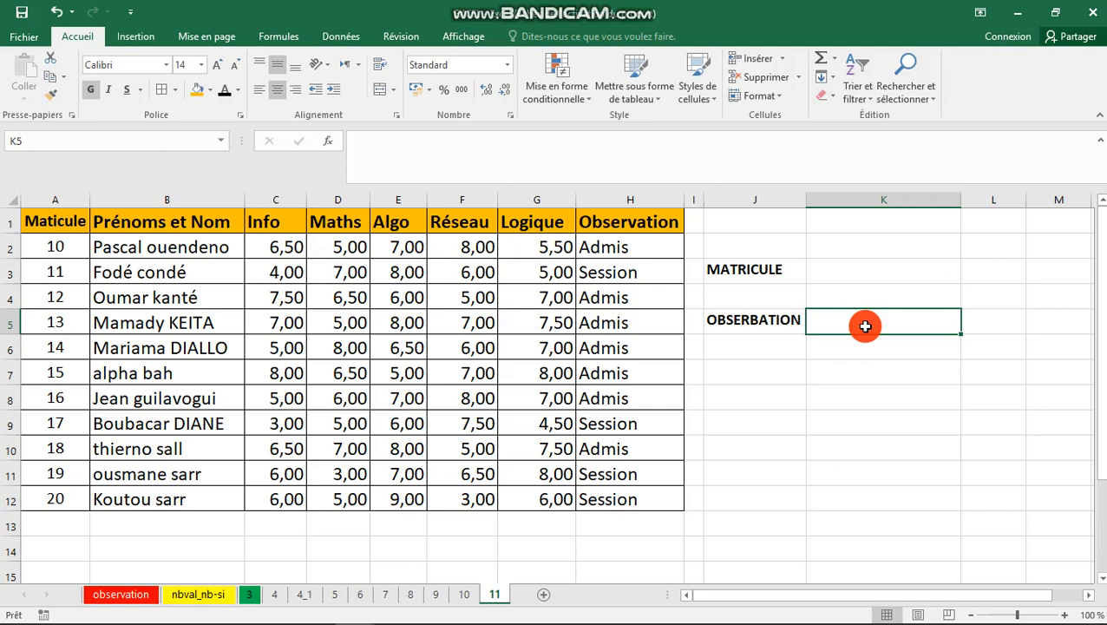
Switch to the other open workbook and test the name lookup with student numbers 1 and 8 in cell O8
{"action": "key", "text": "alt+Tab"}
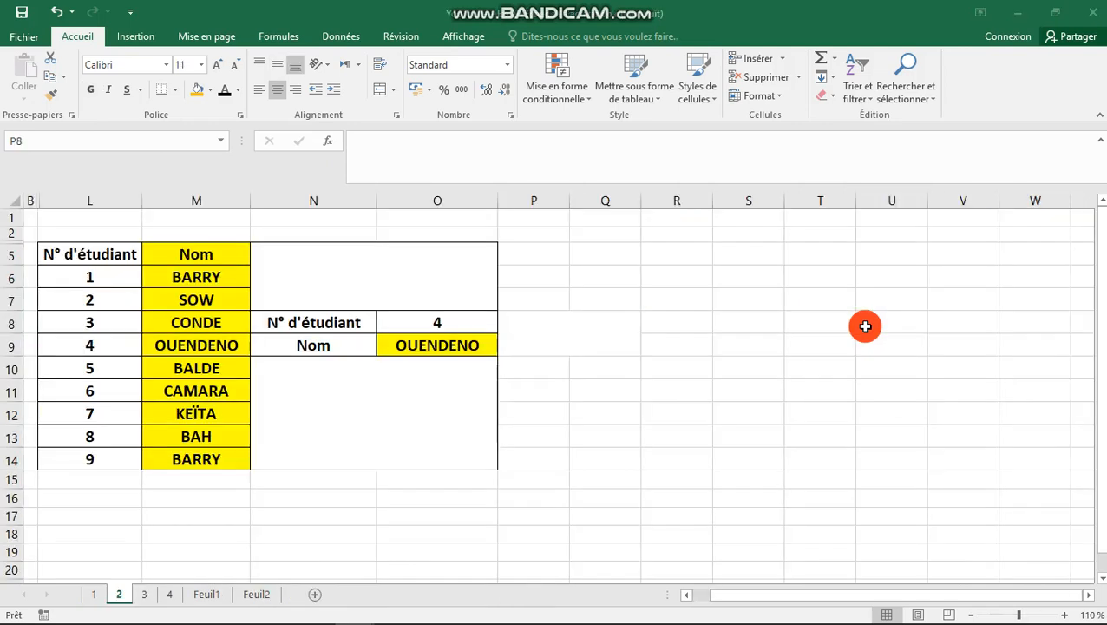
{"action": "left_click", "coordinate": [747, 434]}
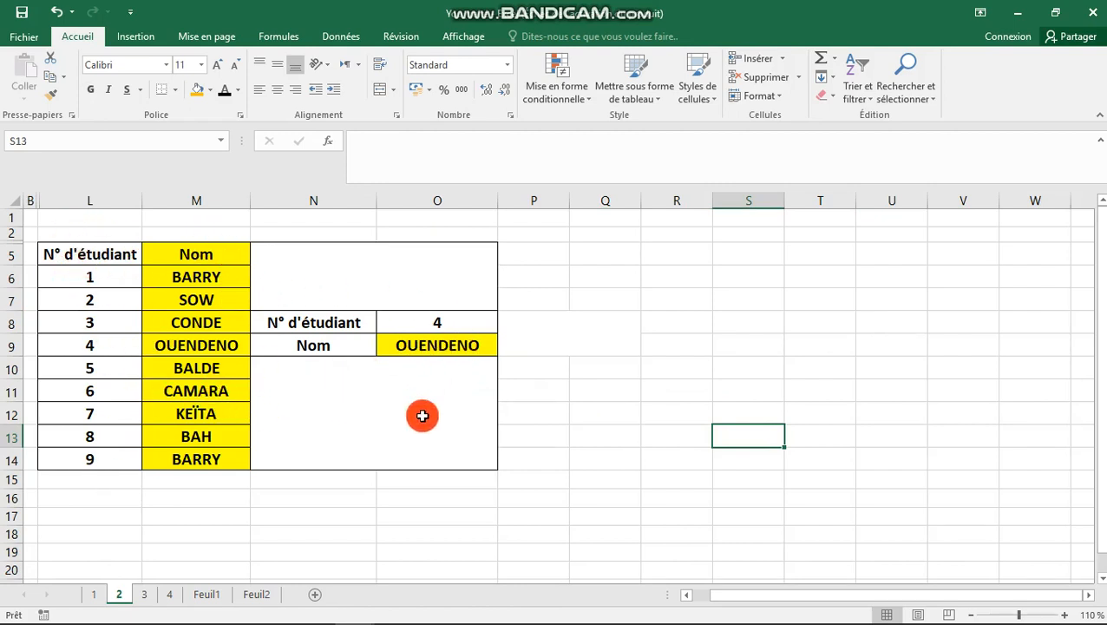
{"action": "left_click", "coordinate": [460, 318]}
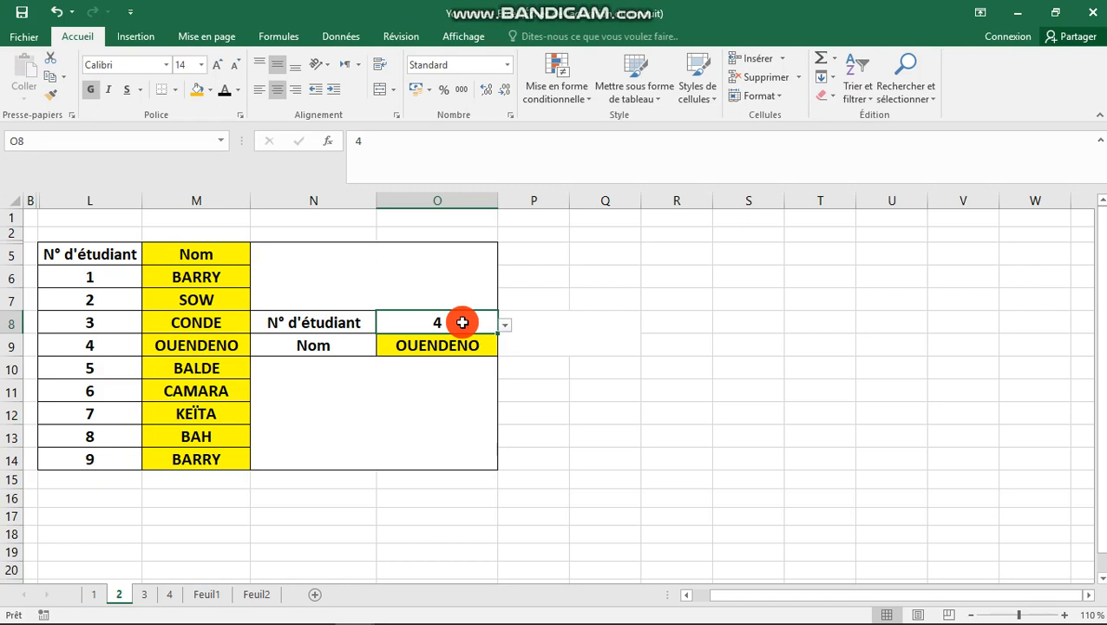
{"action": "type", "text": "1"}
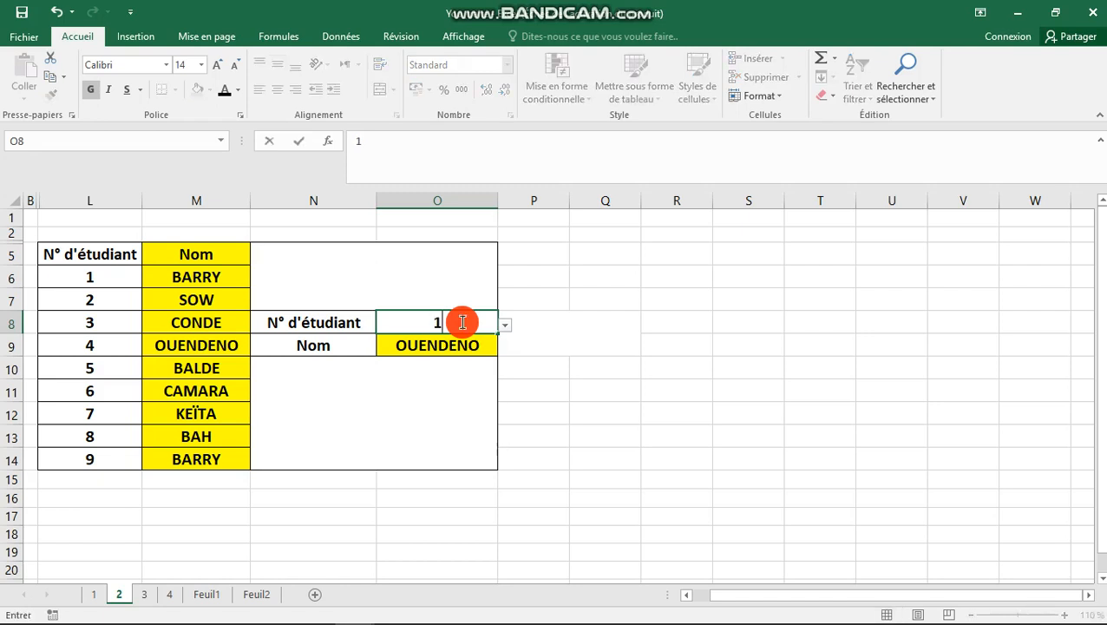
{"action": "key", "text": "Return"}
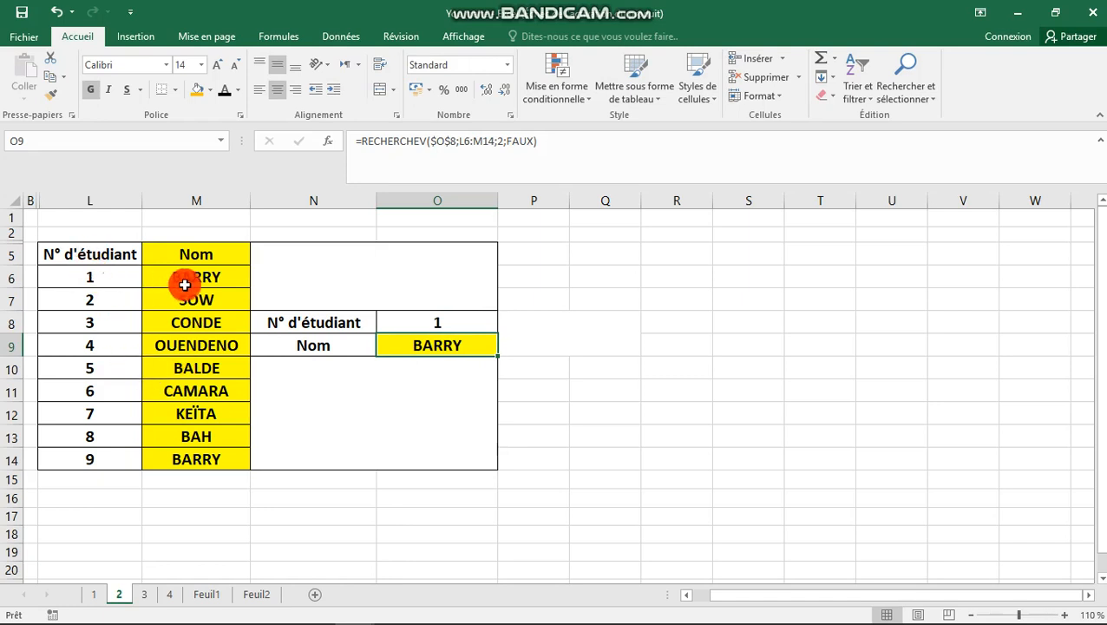
{"action": "left_click", "coordinate": [435, 319]}
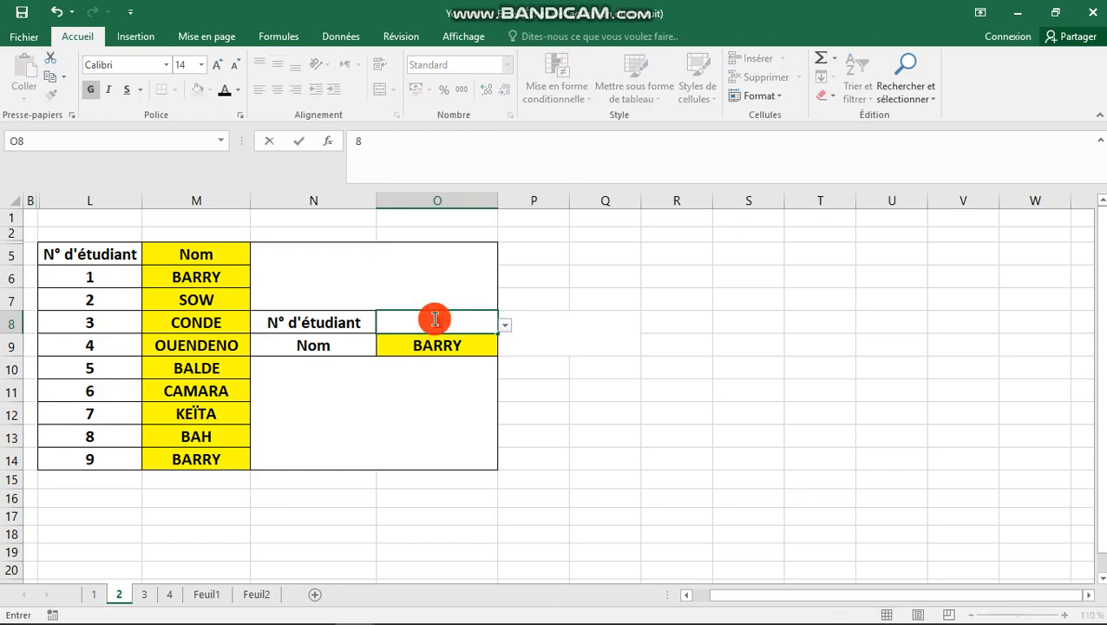
{"action": "key", "text": "Return"}
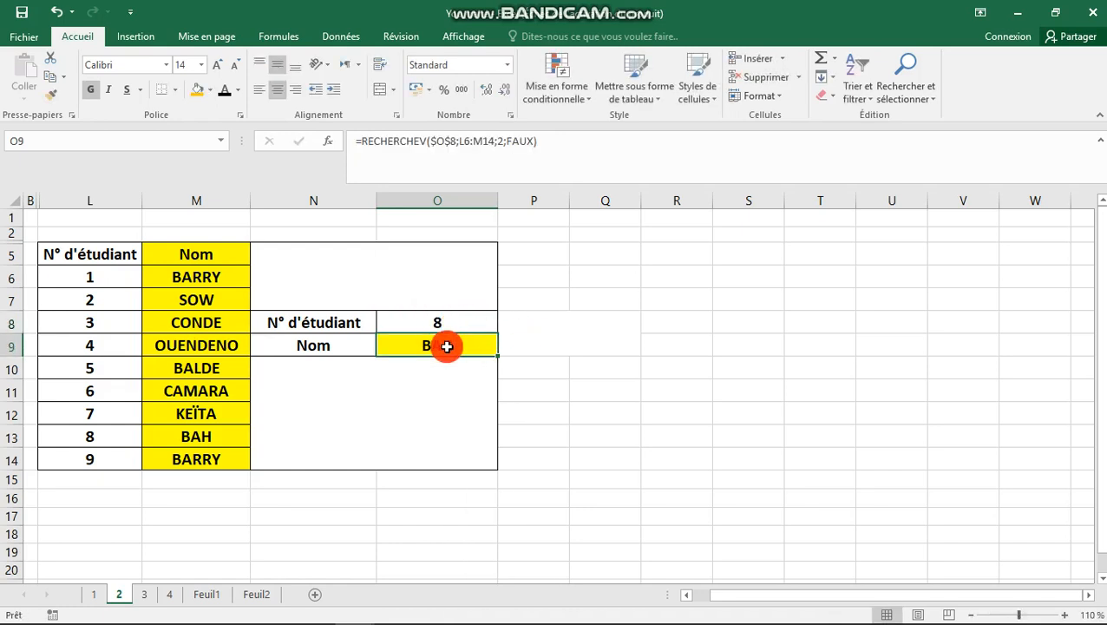
Choose student number 5 from the drop-down list in cell O8
{"action": "left_click", "coordinate": [491, 317]}
{"action": "left_click", "coordinate": [506, 325]}
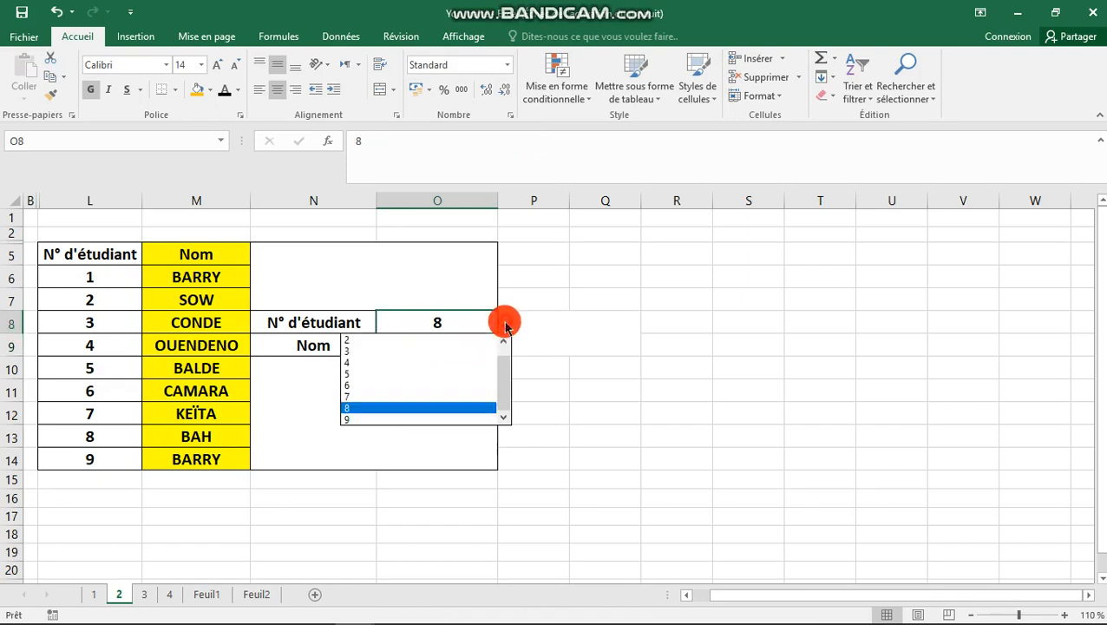
{"action": "left_click", "coordinate": [433, 373]}
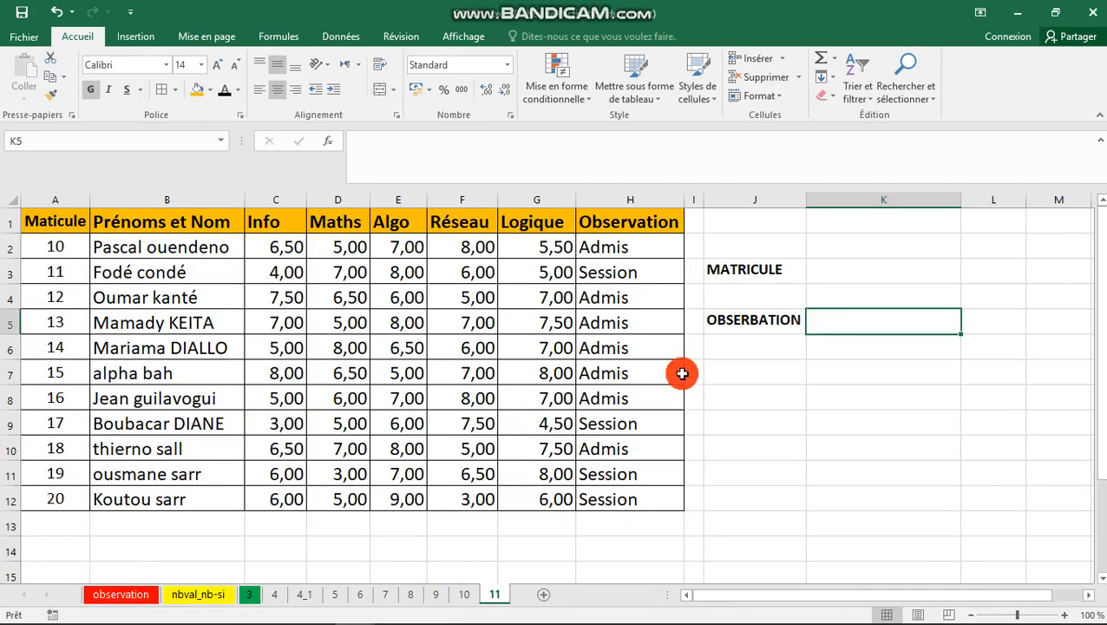
{"action": "left_click", "coordinate": [758, 382]}
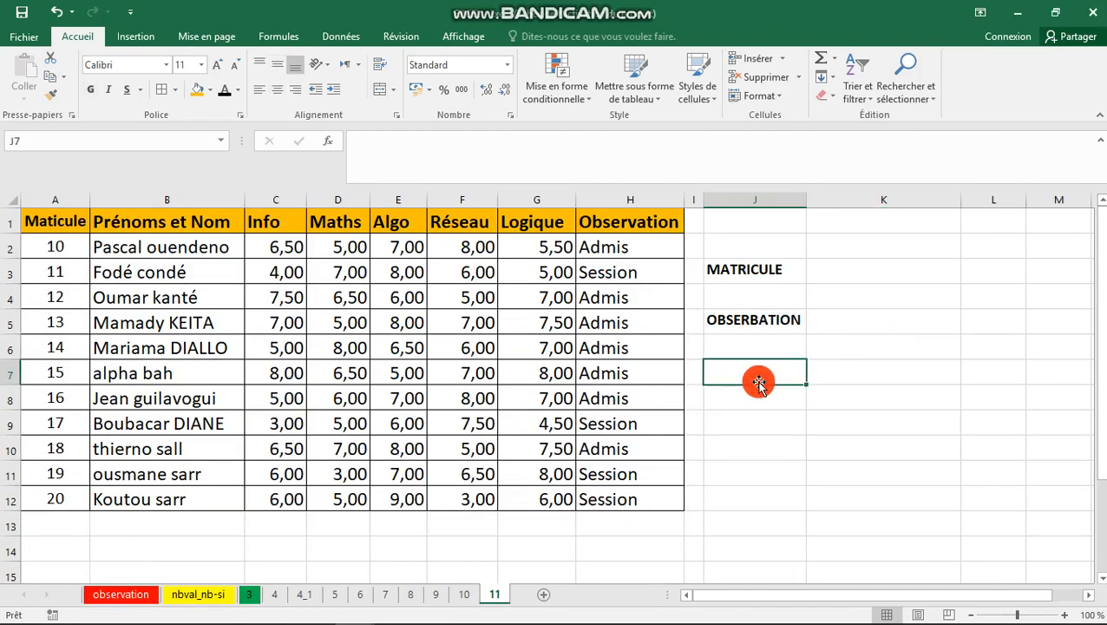
{"action": "left_click", "coordinate": [862, 273]}
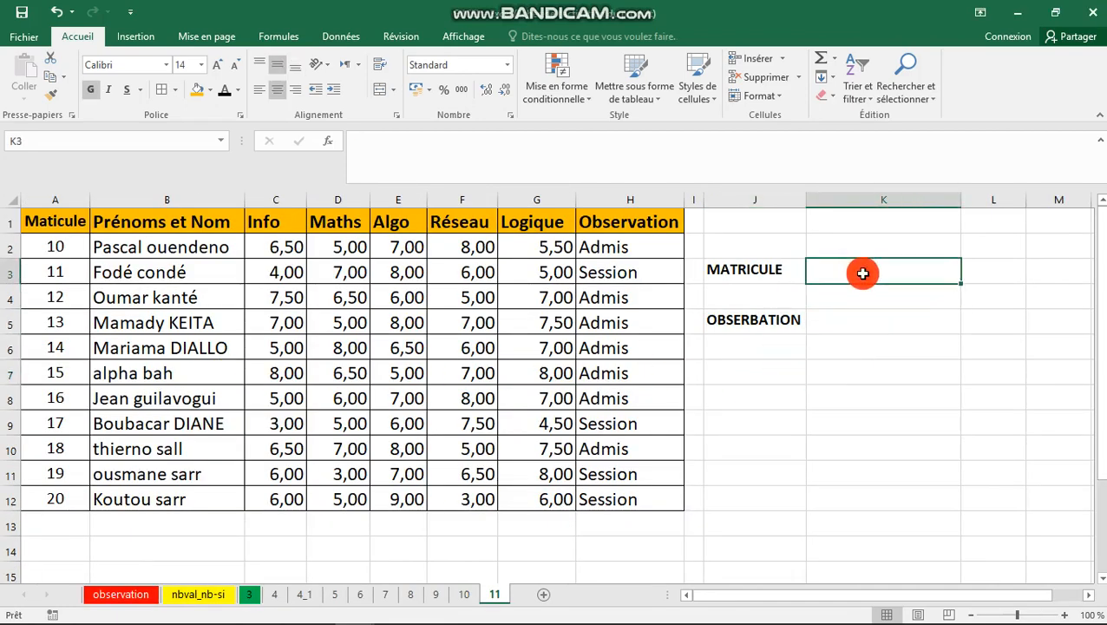
{"action": "left_click", "coordinate": [845, 324]}
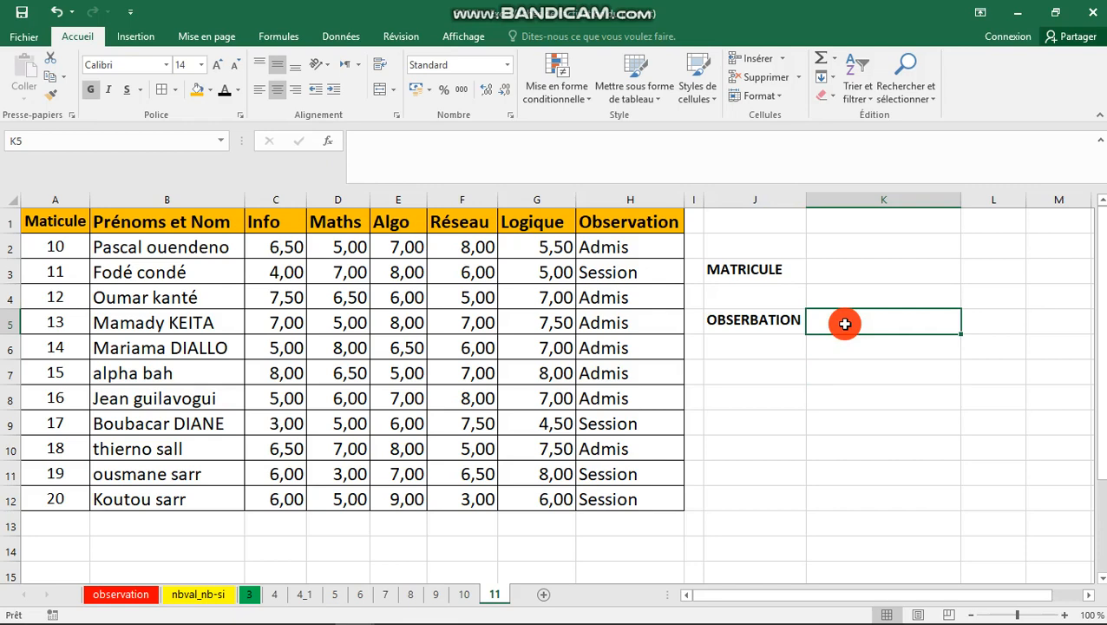
{"action": "left_click", "coordinate": [842, 344]}
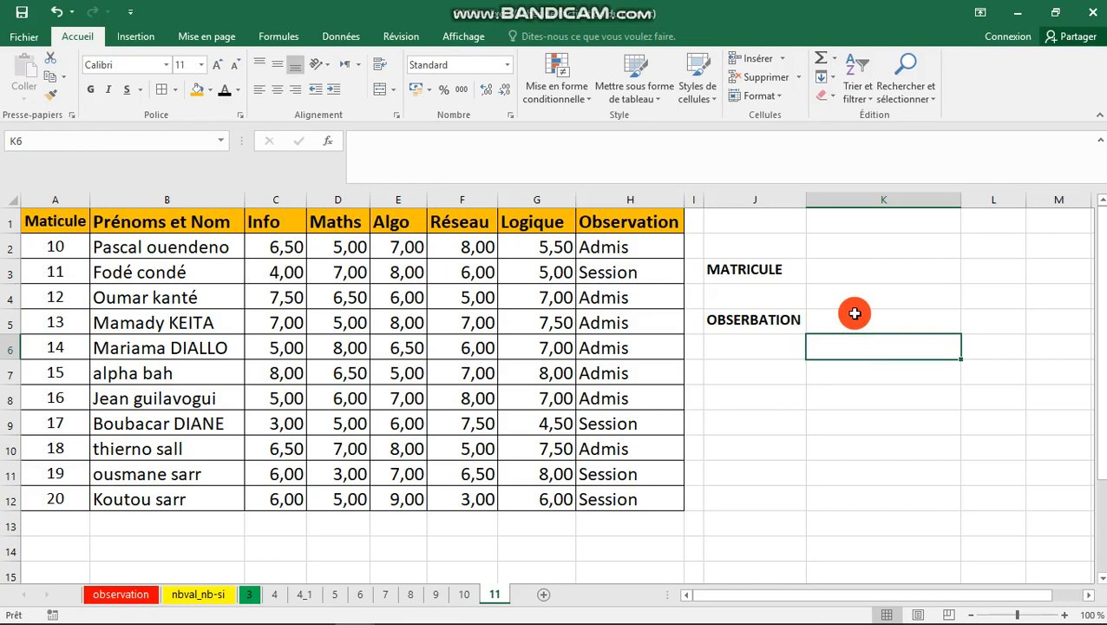
Add a Liste data validation to the MATRICULE cell K3, with the matricule numbers in A2:A12 as its source
{"action": "left_click", "coordinate": [850, 277]}
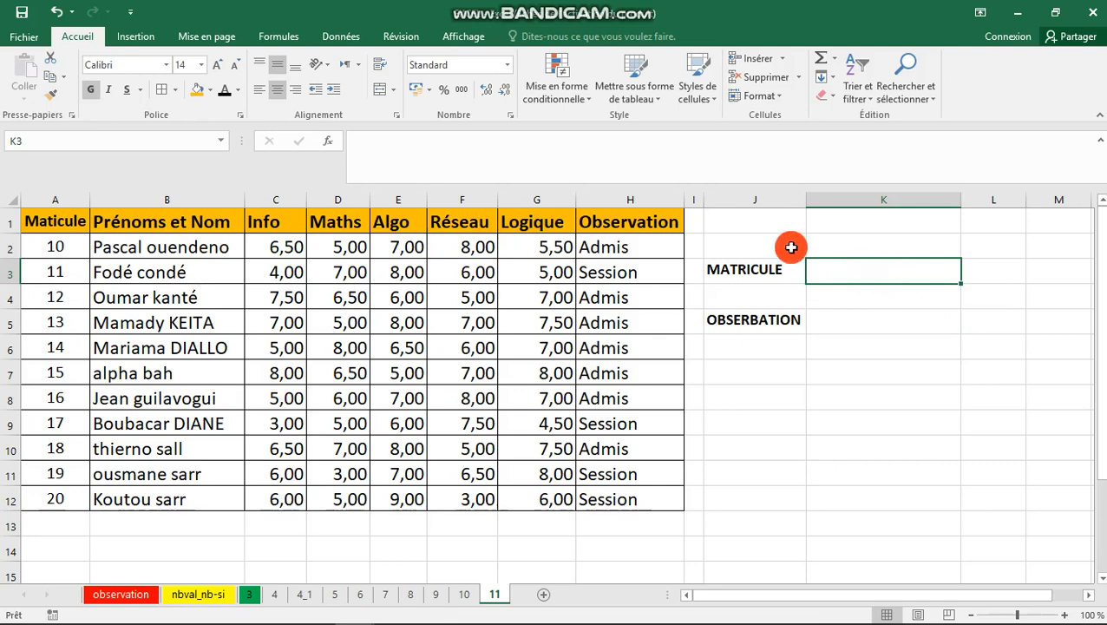
{"action": "left_click", "coordinate": [339, 38]}
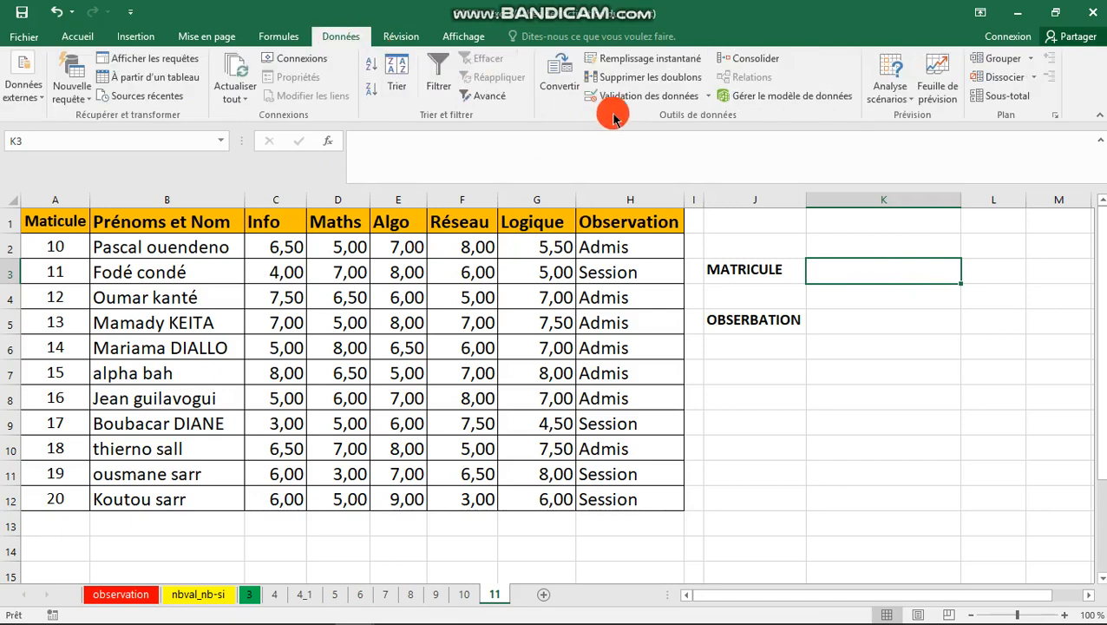
{"action": "left_click", "coordinate": [660, 102]}
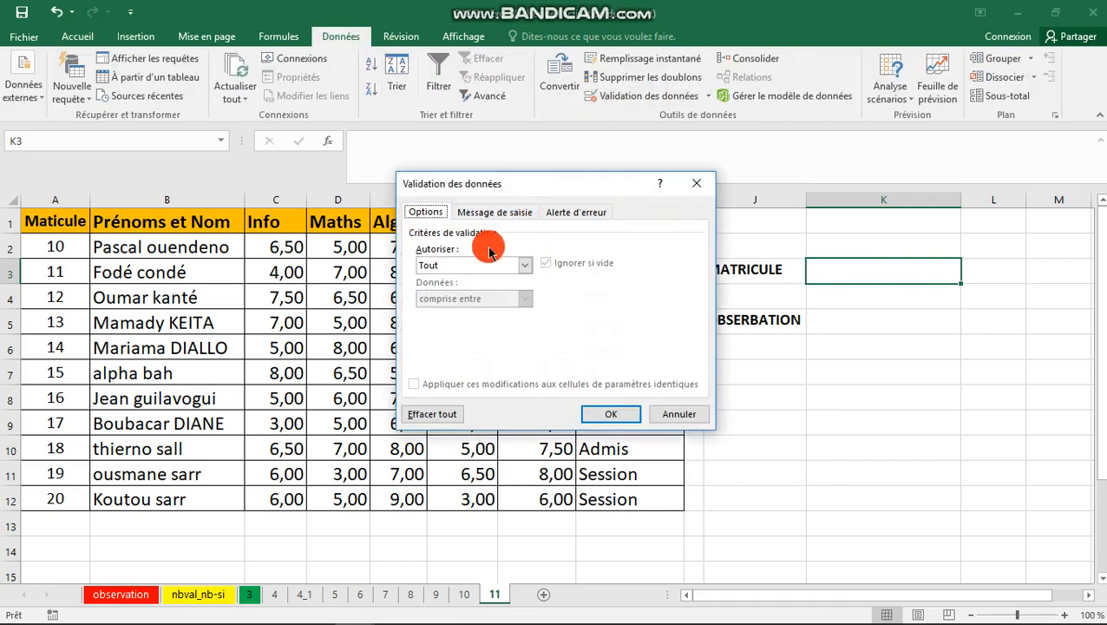
{"action": "left_click", "coordinate": [519, 262]}
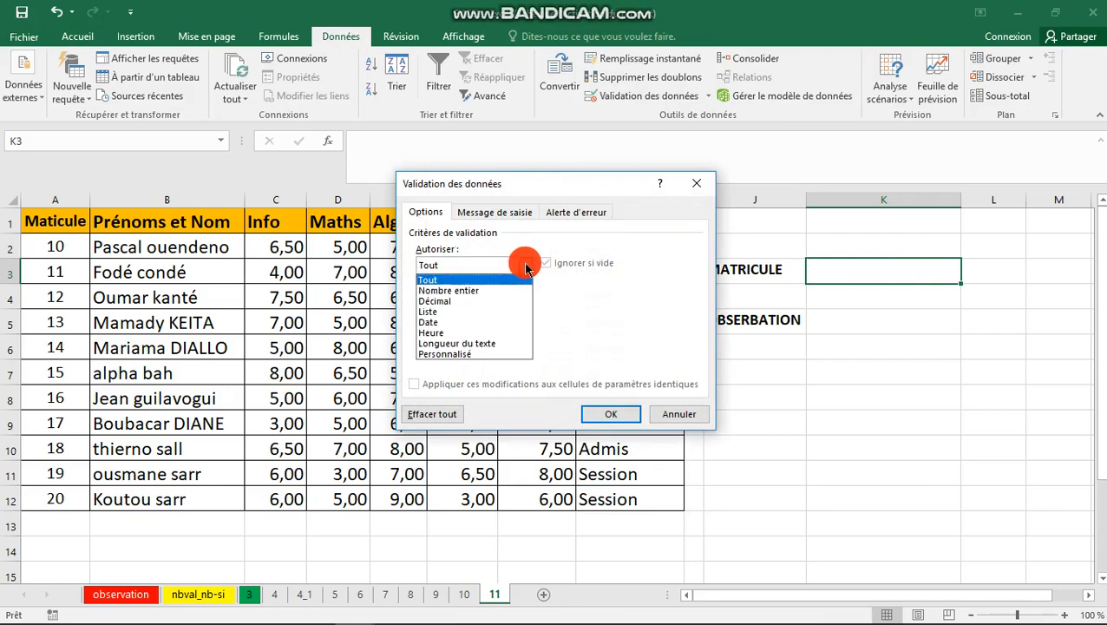
{"action": "left_click", "coordinate": [467, 310]}
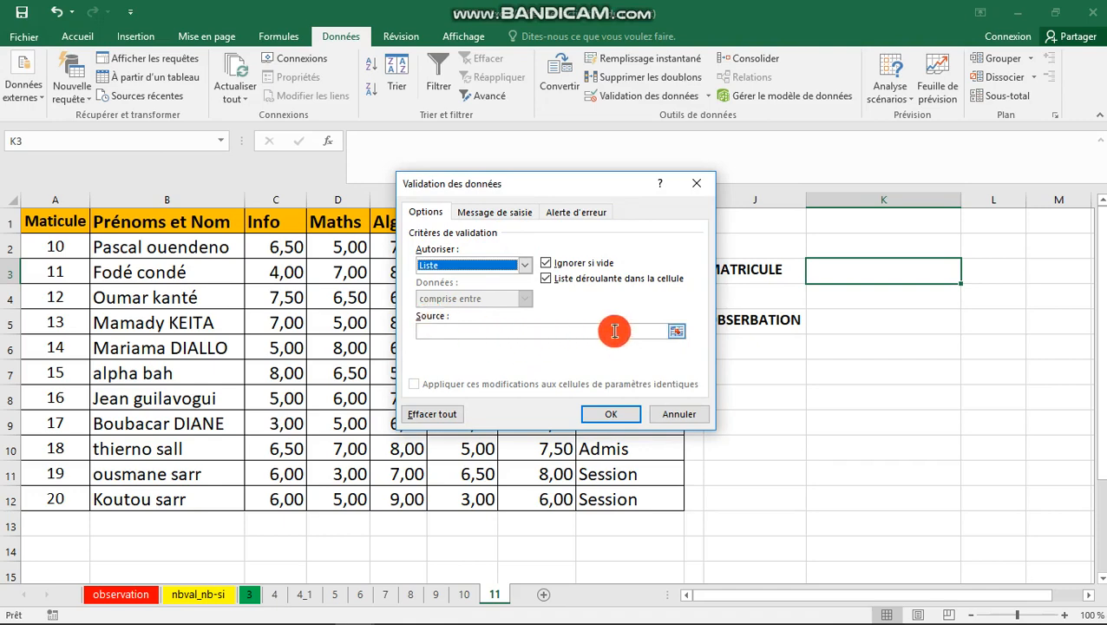
{"action": "left_click", "coordinate": [676, 331]}
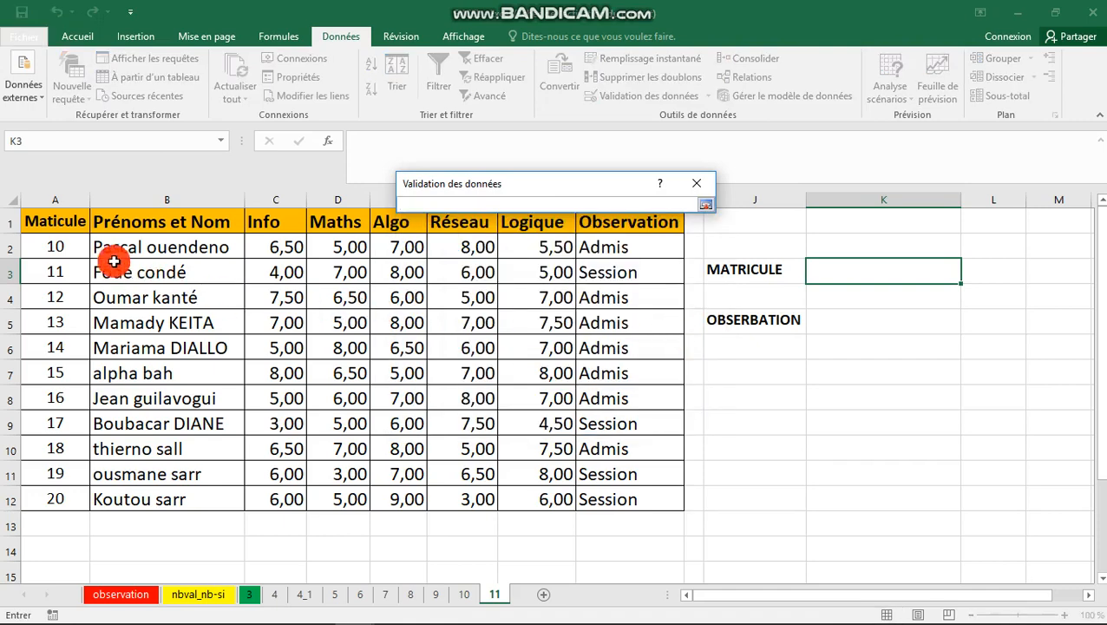
{"action": "left_click_drag", "start_coordinate": [63, 248], "coordinate": [46, 498]}
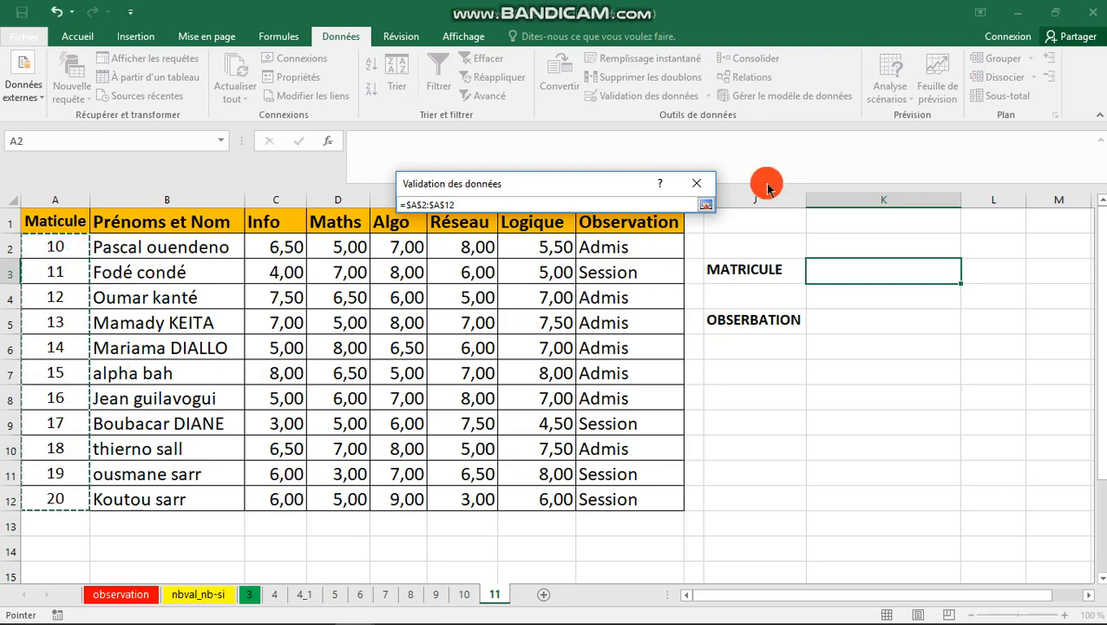
{"action": "left_click", "coordinate": [709, 211]}
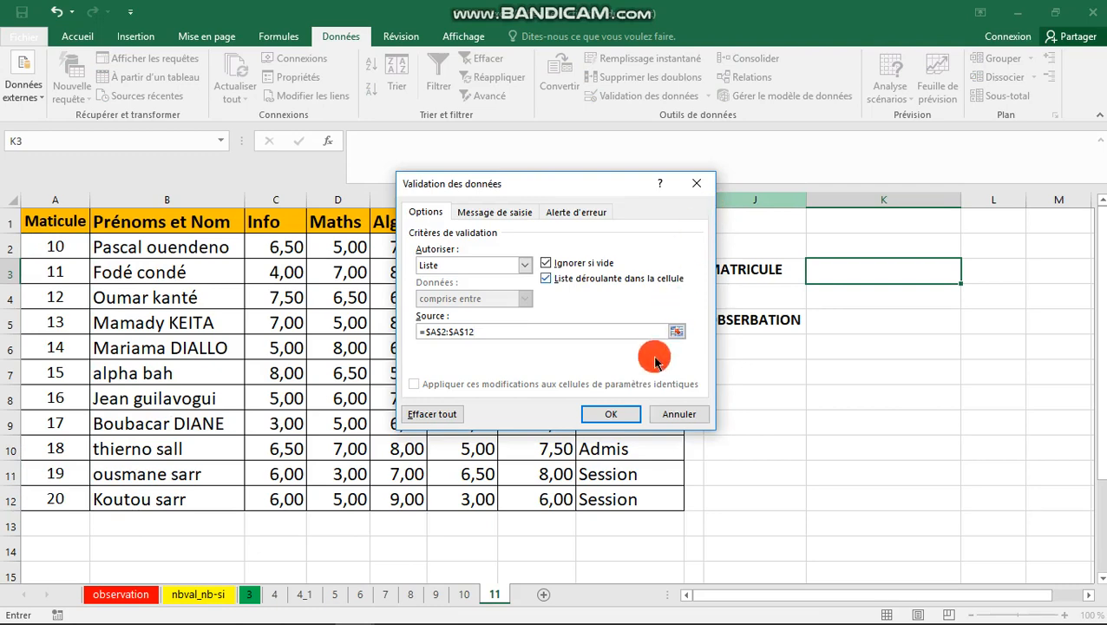
{"action": "left_click", "coordinate": [611, 414]}
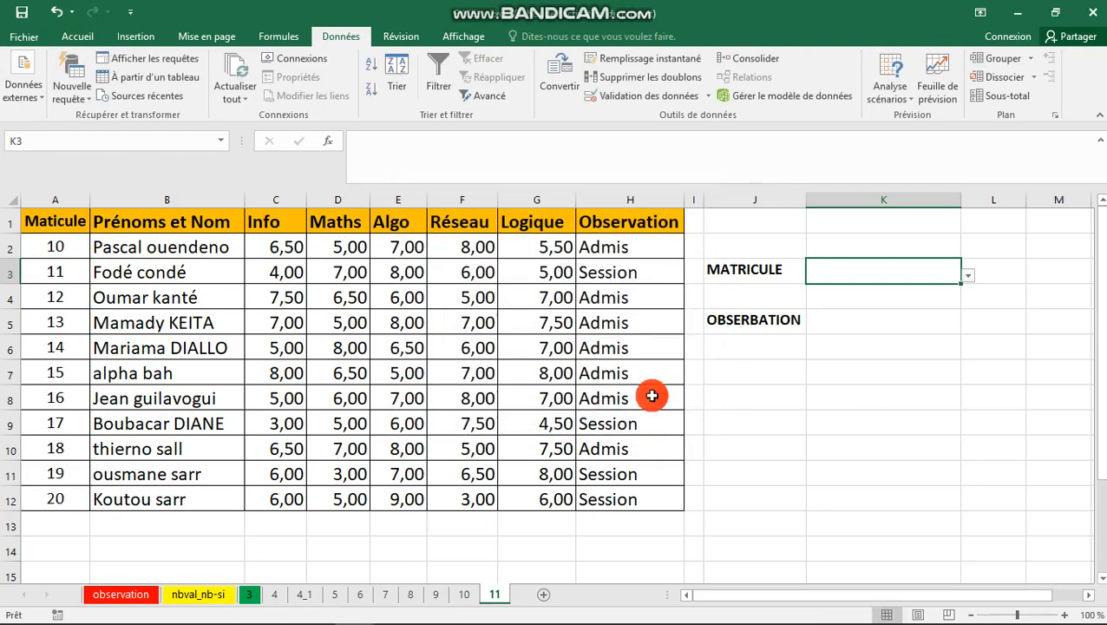
Try the drop-down list in the MATRICULE cell K3 and choose 14
{"action": "left_click", "coordinate": [969, 275]}
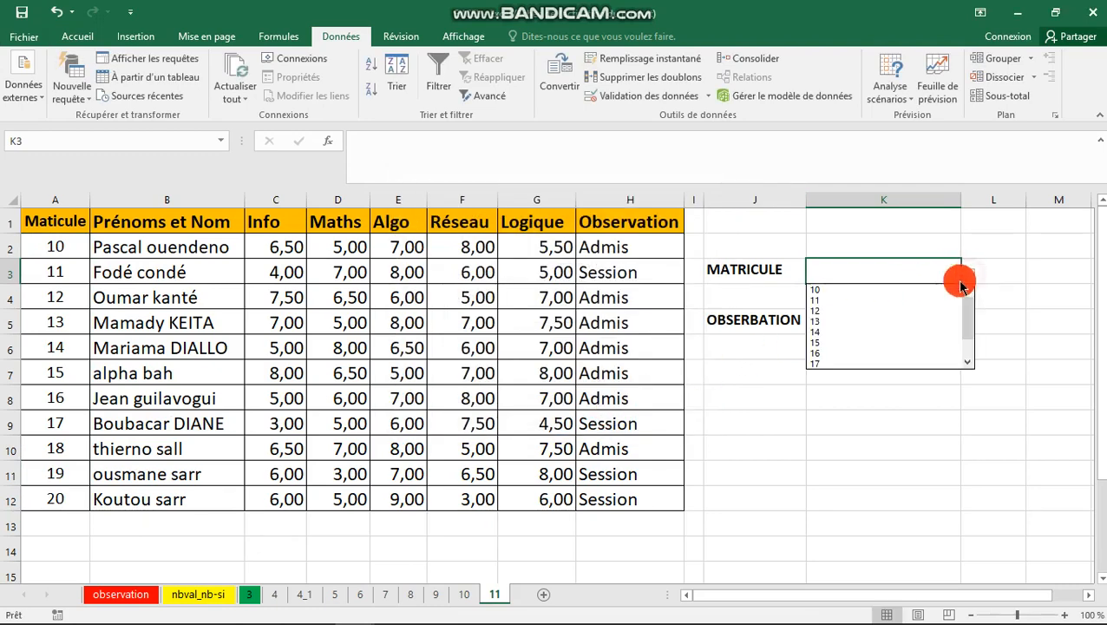
{"action": "key", "text": "Escape"}
{"action": "left_click", "coordinate": [885, 334]}
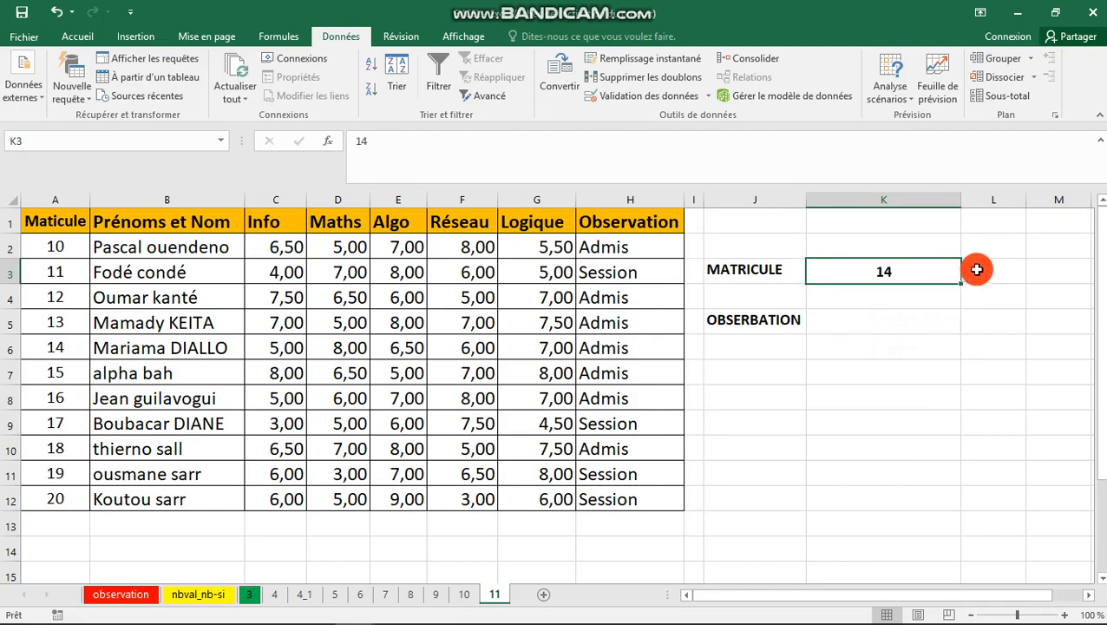
{"action": "left_click", "coordinate": [968, 275]}
{"action": "scroll", "coordinate": [888, 358], "scroll_direction": "down", "scroll_amount": 1}
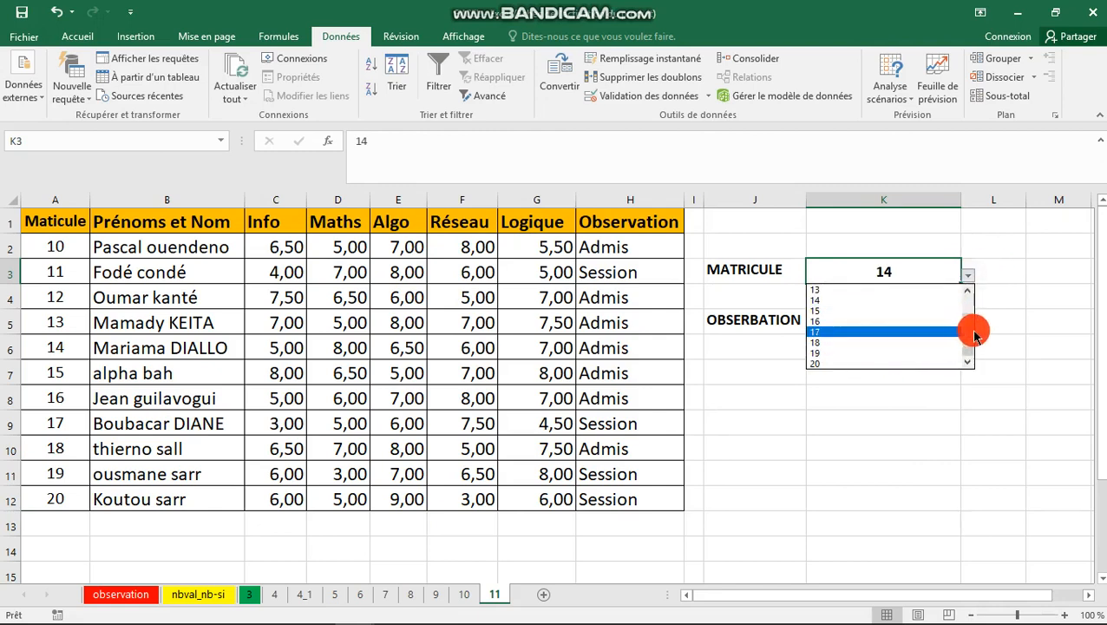
{"action": "mouse_move", "coordinate": [971, 329]}
{"action": "left_mouse_down"}
{"action": "mouse_move", "coordinate": [972, 314]}
{"action": "mouse_move", "coordinate": [968, 346]}
{"action": "left_mouse_up"}
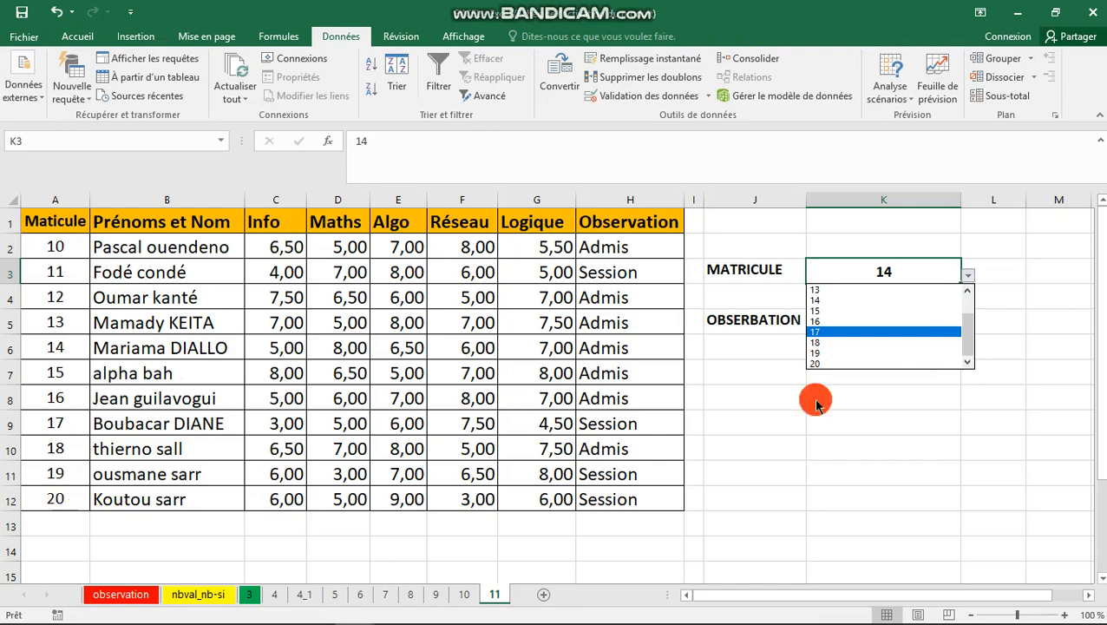
{"action": "left_click", "coordinate": [910, 301]}
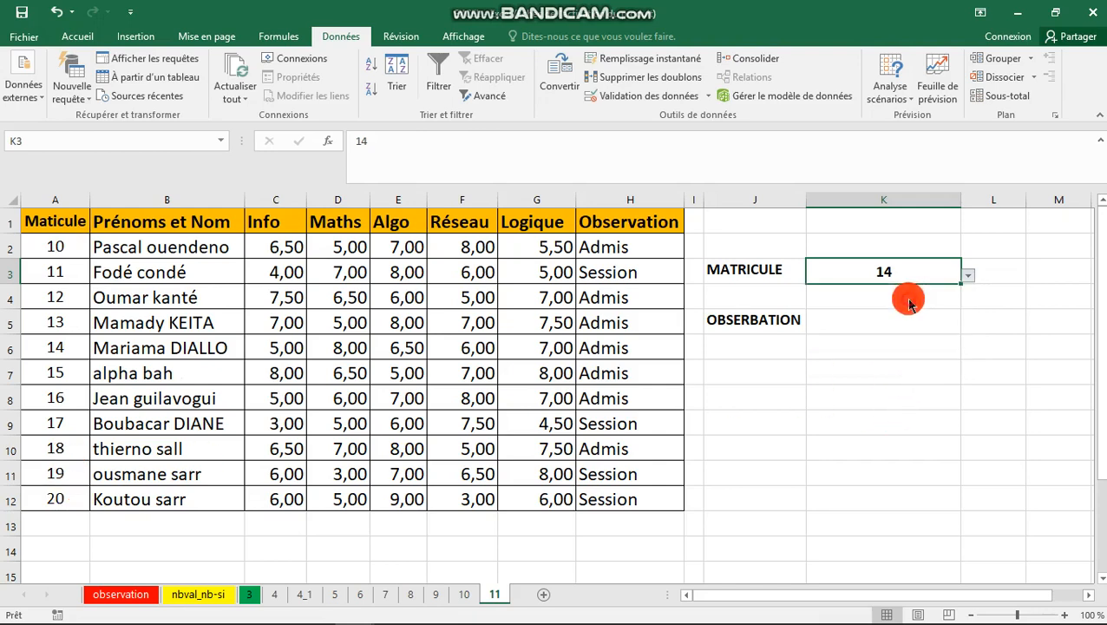
Start a RECHERCHEV formula in the observation cell K5, with the absolute reference $K$3 as its lookup value
{"action": "left_click", "coordinate": [854, 328]}
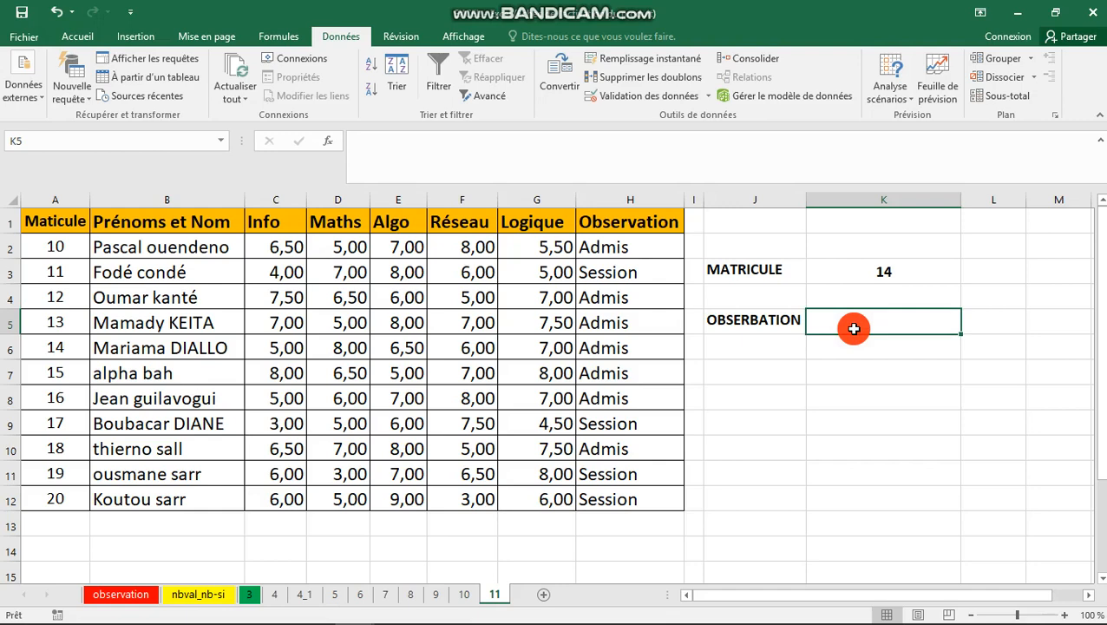
{"action": "left_click", "coordinate": [921, 272]}
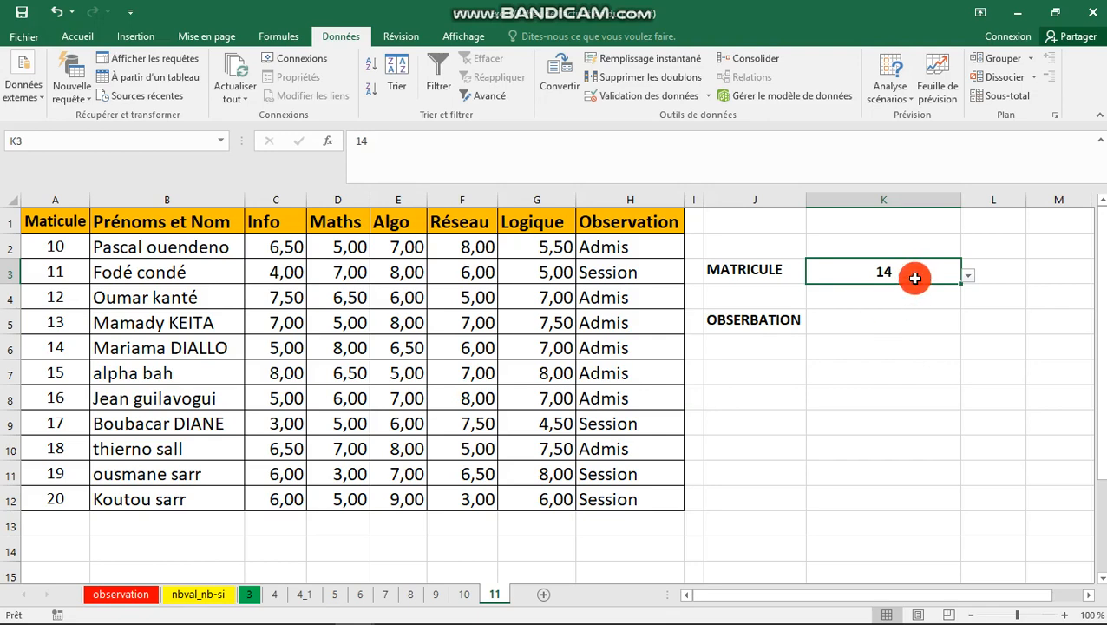
{"action": "left_click", "coordinate": [872, 327]}
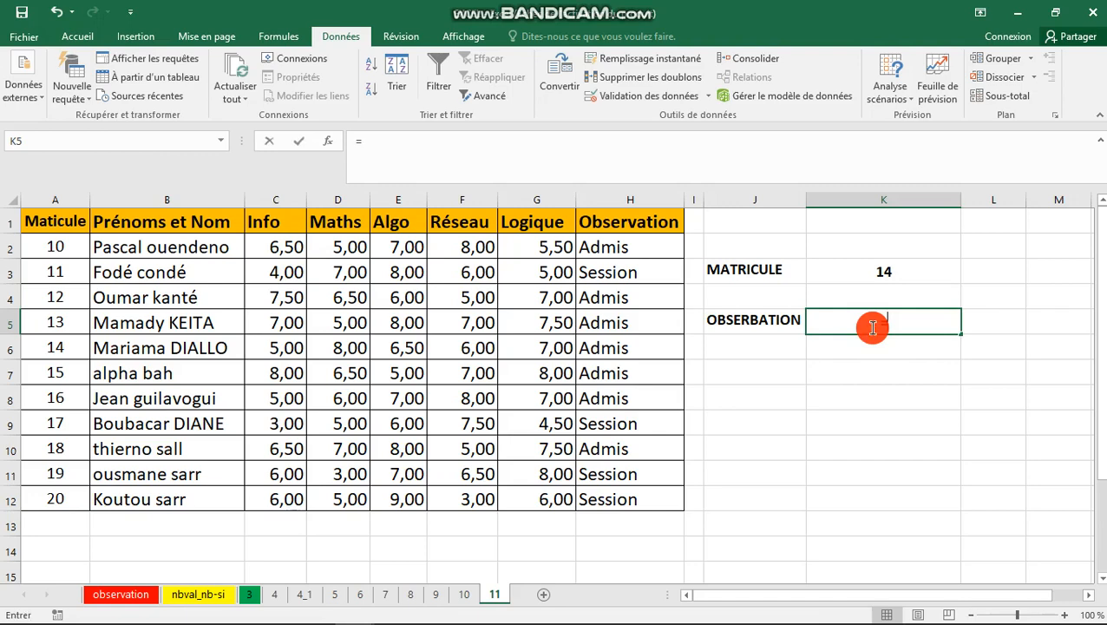
{"action": "type", "text": "="}
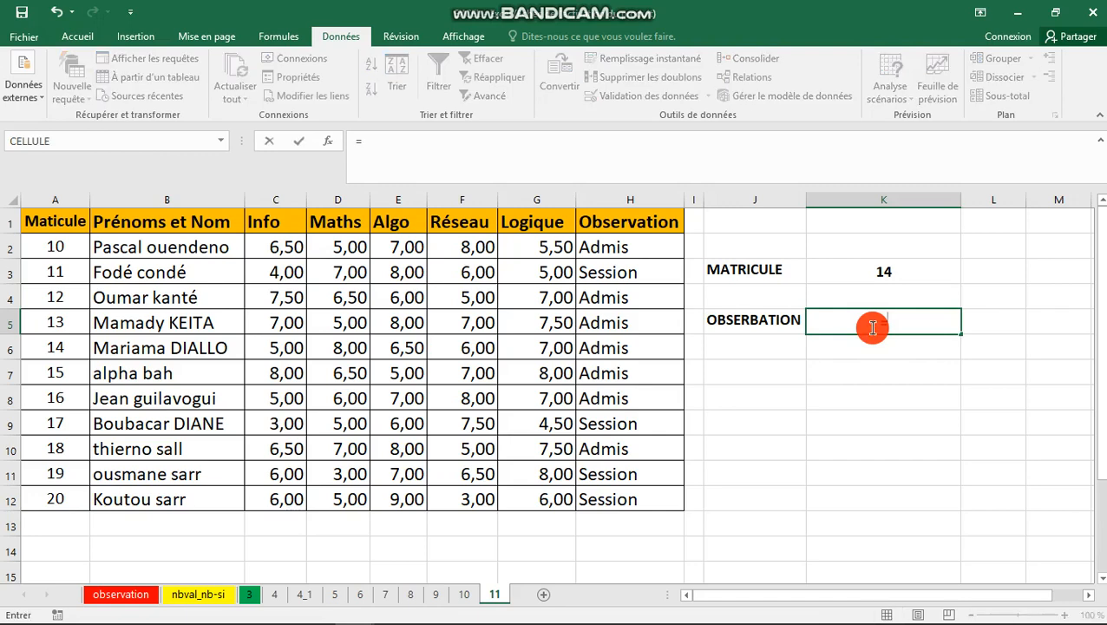
{"action": "type", "text": "rec"}
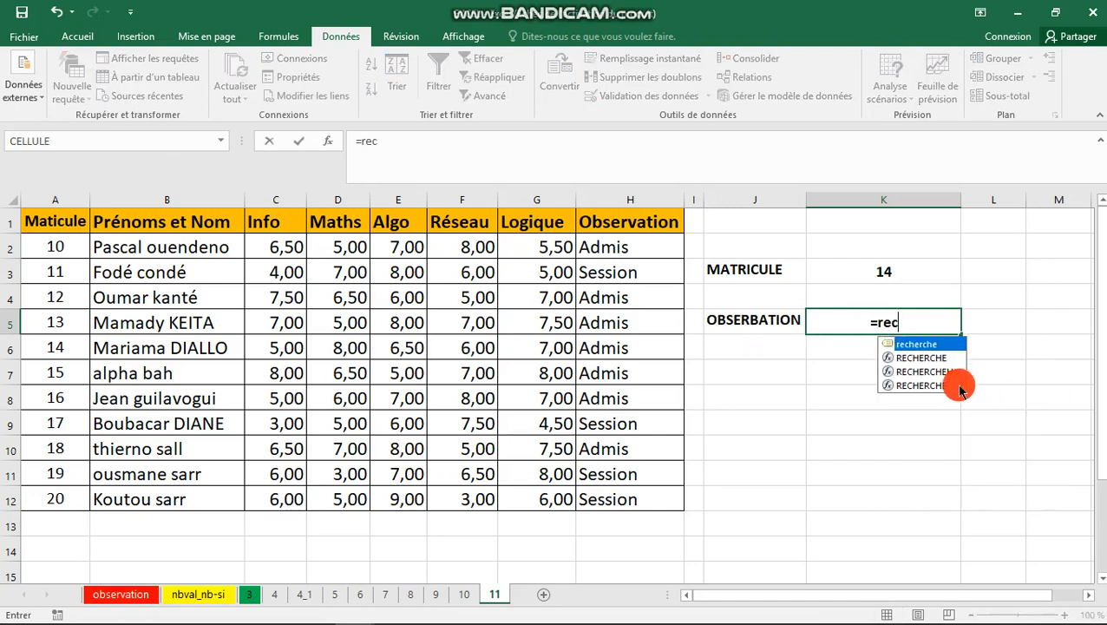
{"action": "left_click", "coordinate": [955, 386]}
{"action": "double_click", "coordinate": [950, 387]}
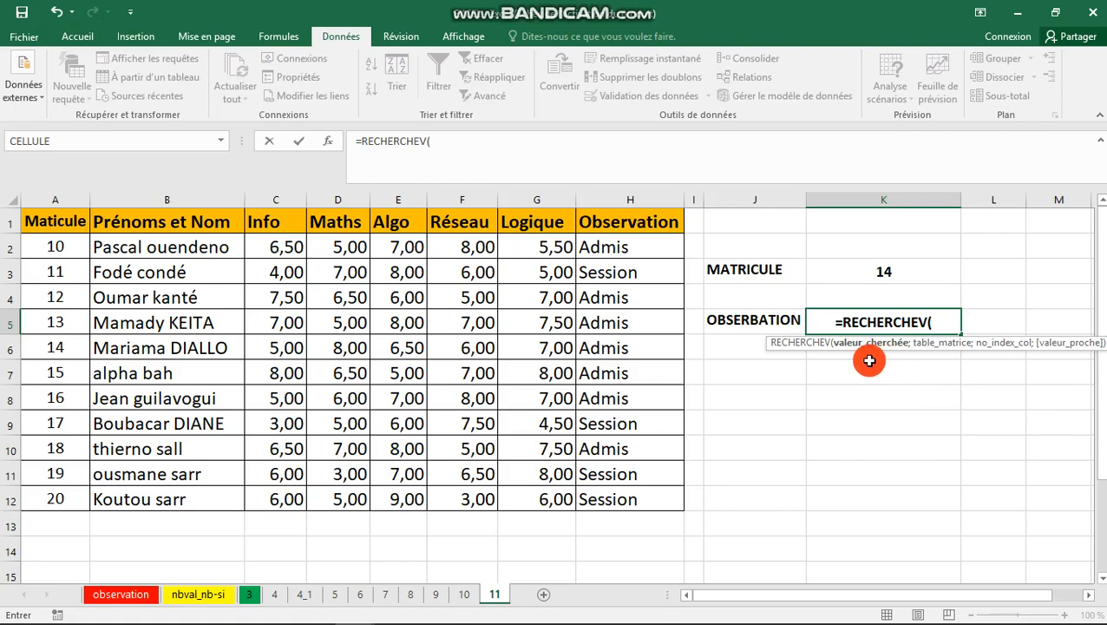
{"action": "left_click", "coordinate": [911, 271]}
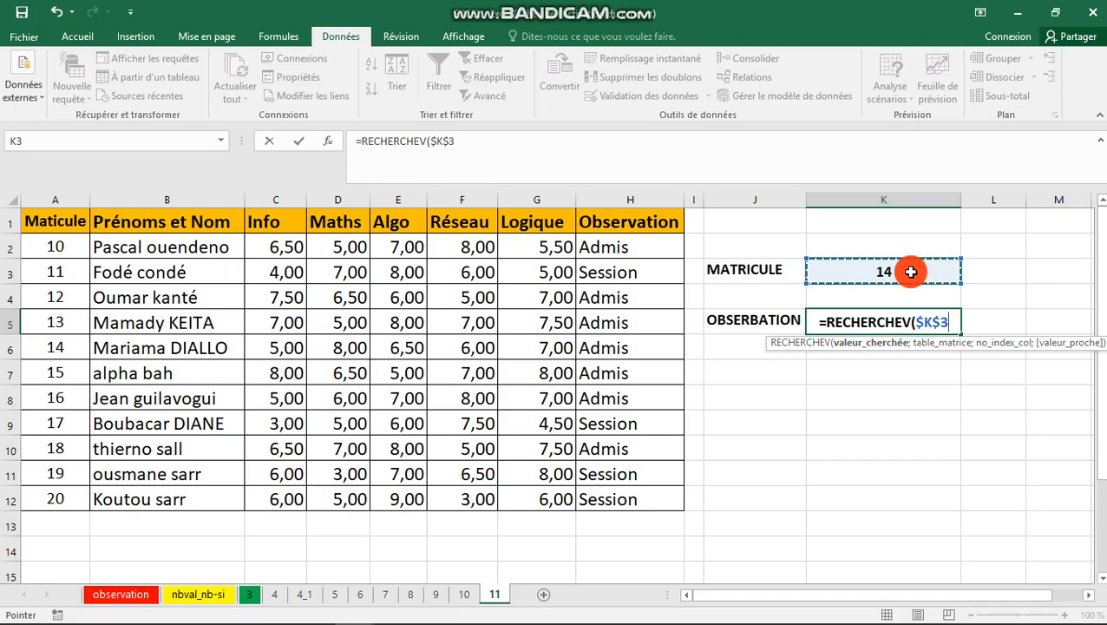
{"action": "type", "text": ";"}
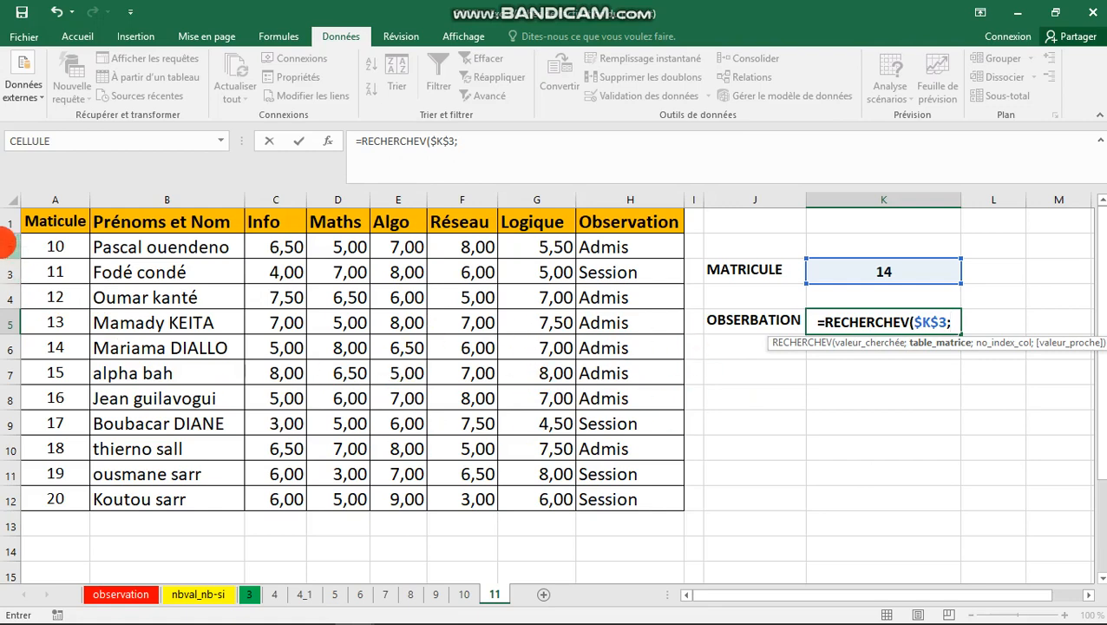
Complete the RECHERCHEV formula with the table range A2:H12, column index 8 and exact match FAUX
{"action": "left_click_drag", "start_coordinate": [64, 247], "coordinate": [623, 503]}
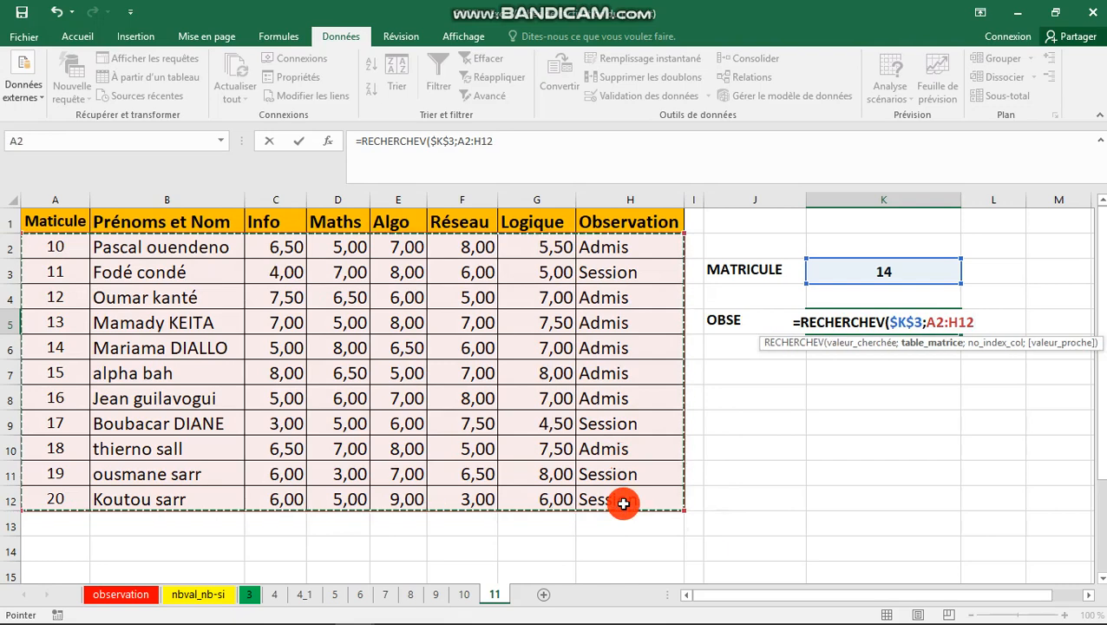
{"action": "type", "text": ";"}
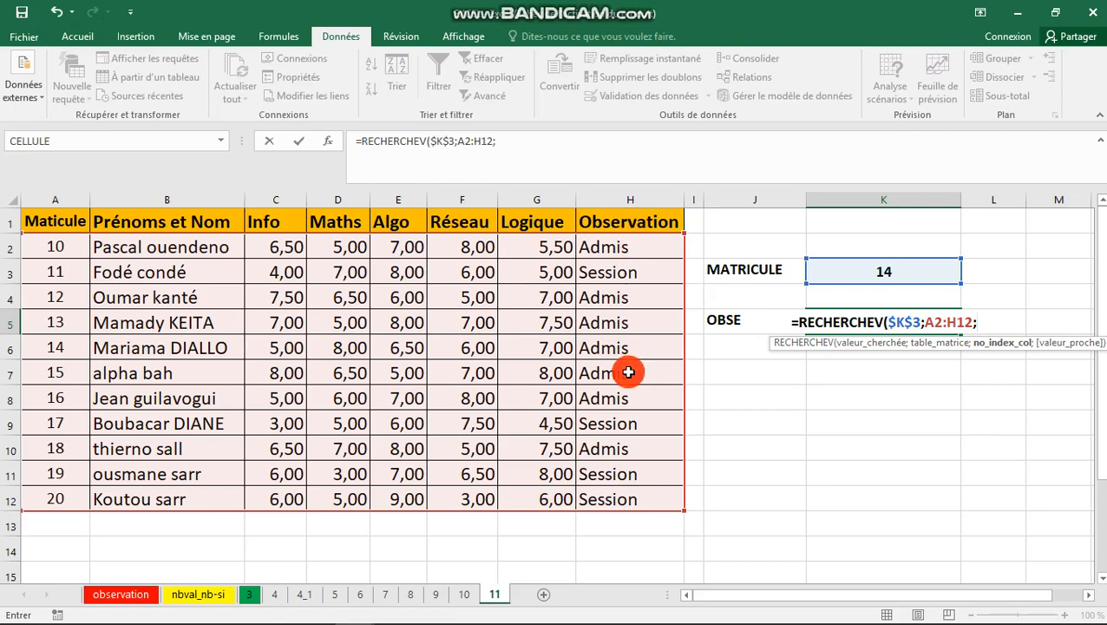
{"action": "type", "text": "8"}
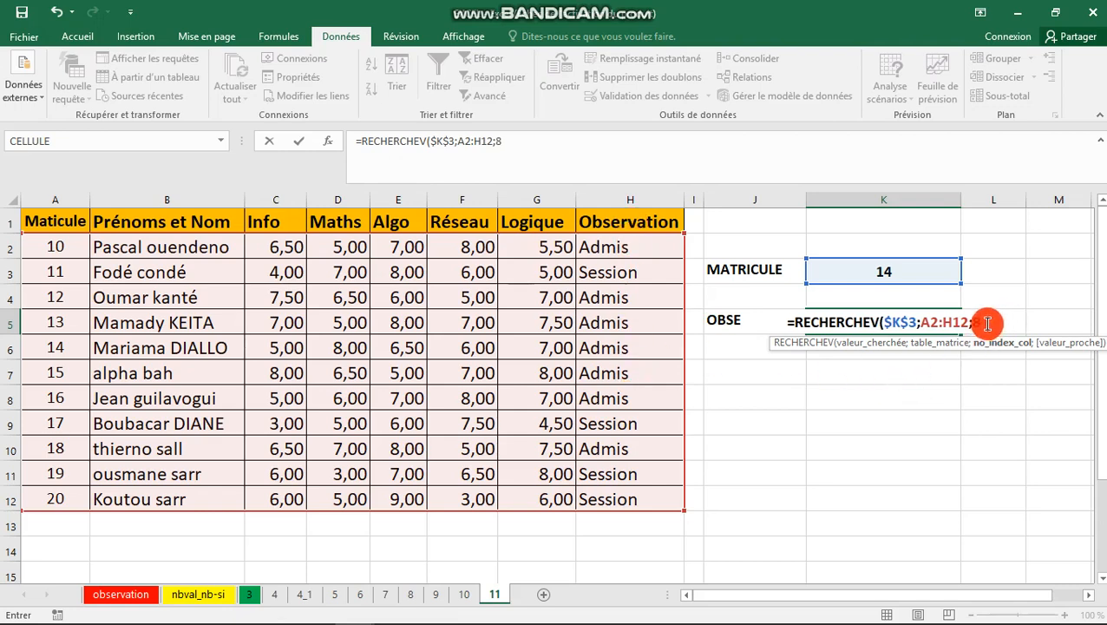
{"action": "type", "text": ";"}
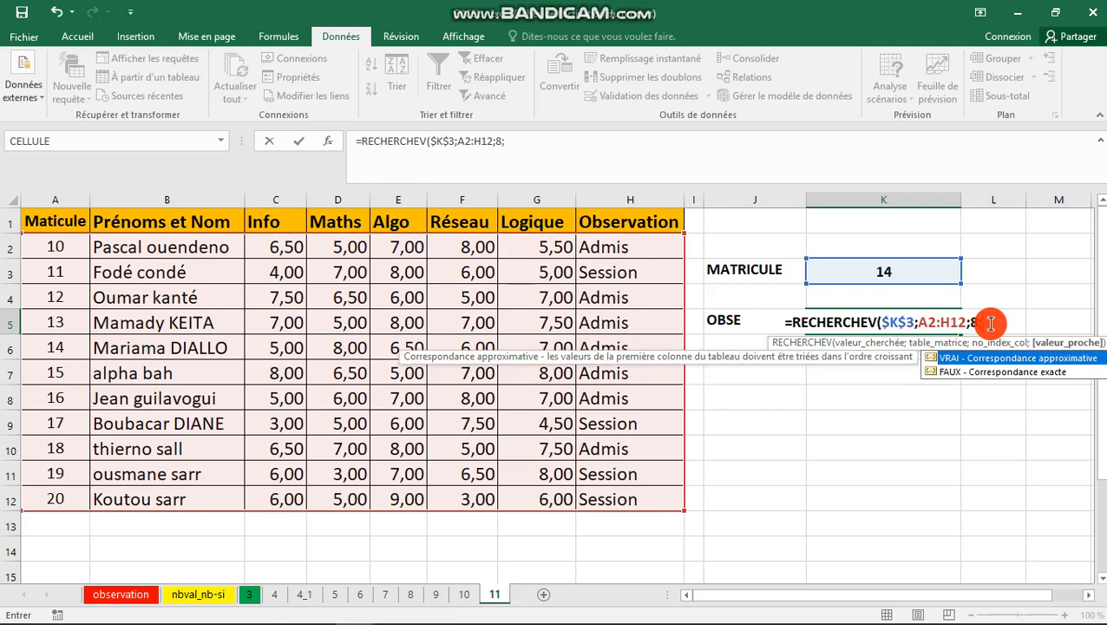
{"action": "left_click", "coordinate": [1004, 380]}
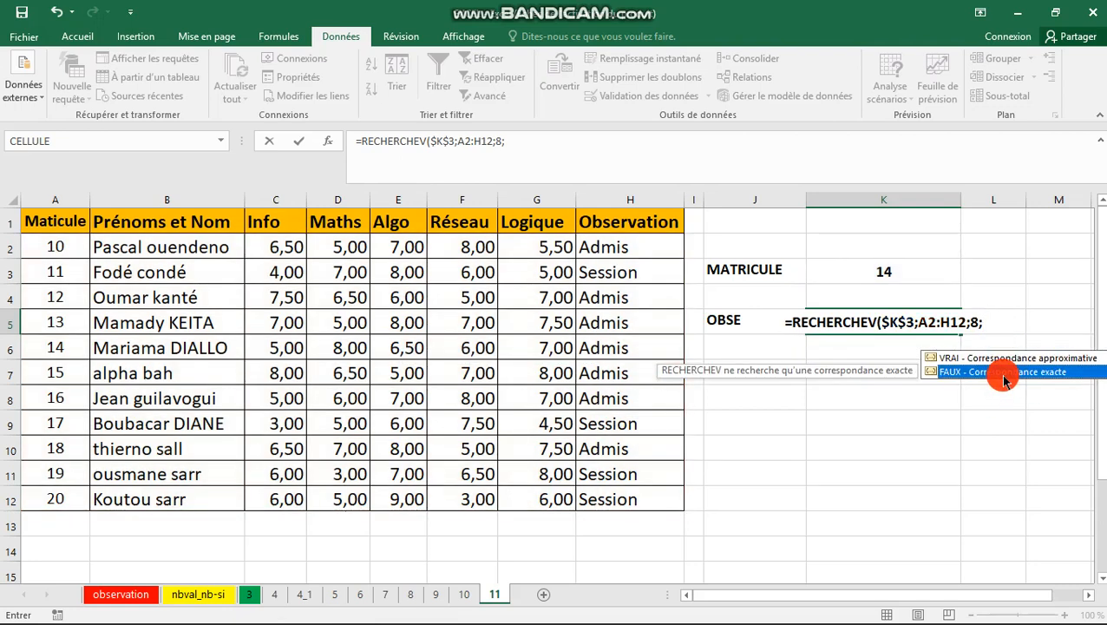
{"action": "double_click", "coordinate": [1003, 373]}
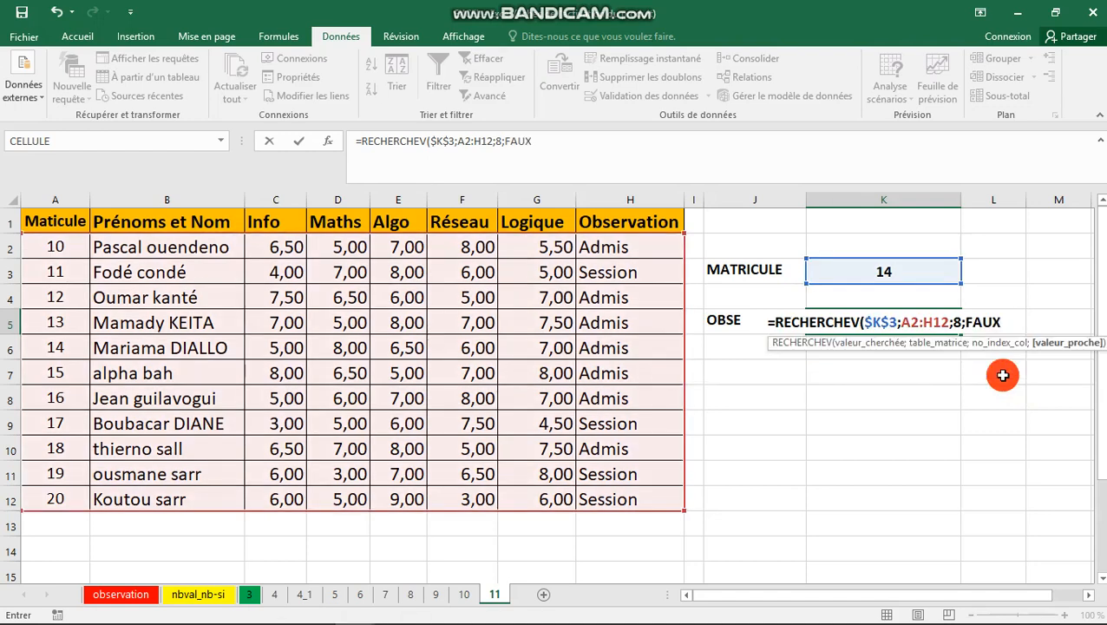
{"action": "type", "text": ")"}
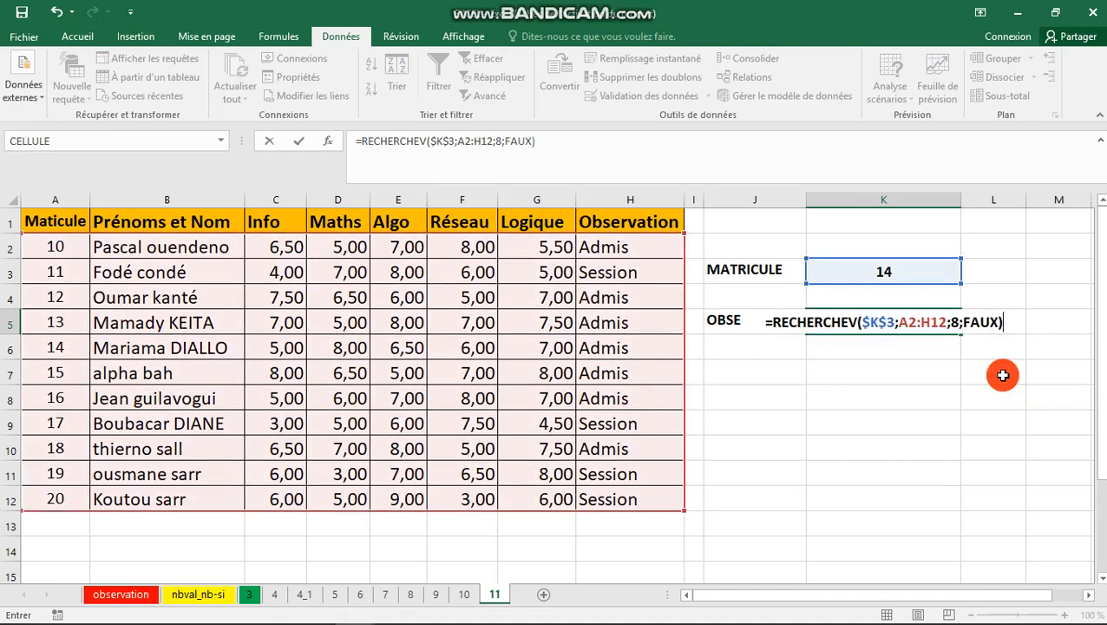
{"action": "key", "text": "Return"}
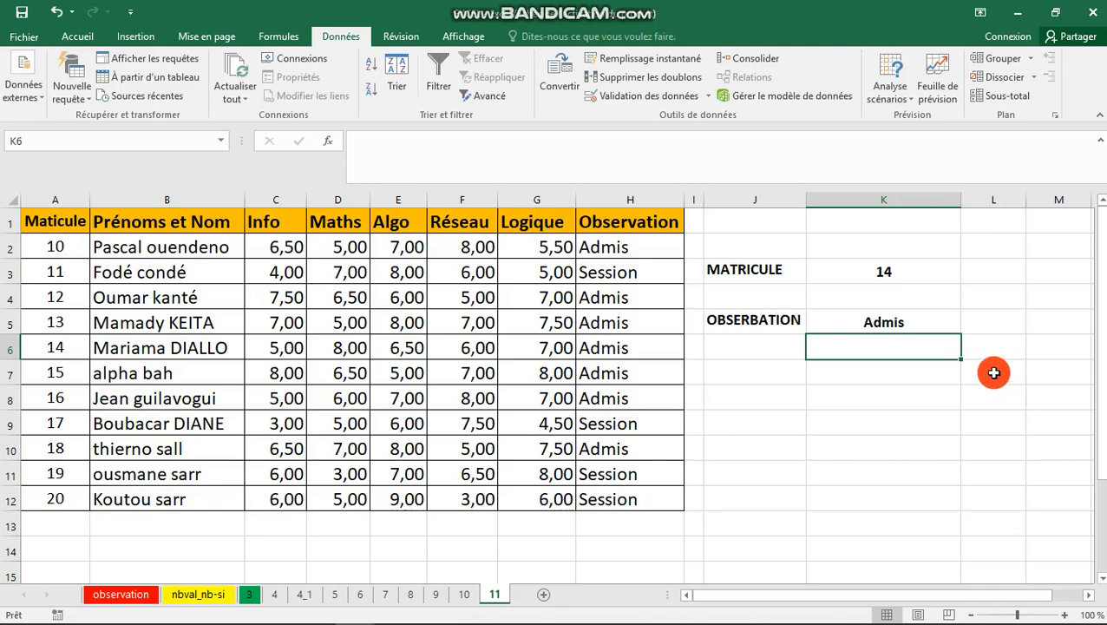
Test the observation lookup by entering matricule 11 in cell K3
{"action": "left_click", "coordinate": [918, 321]}
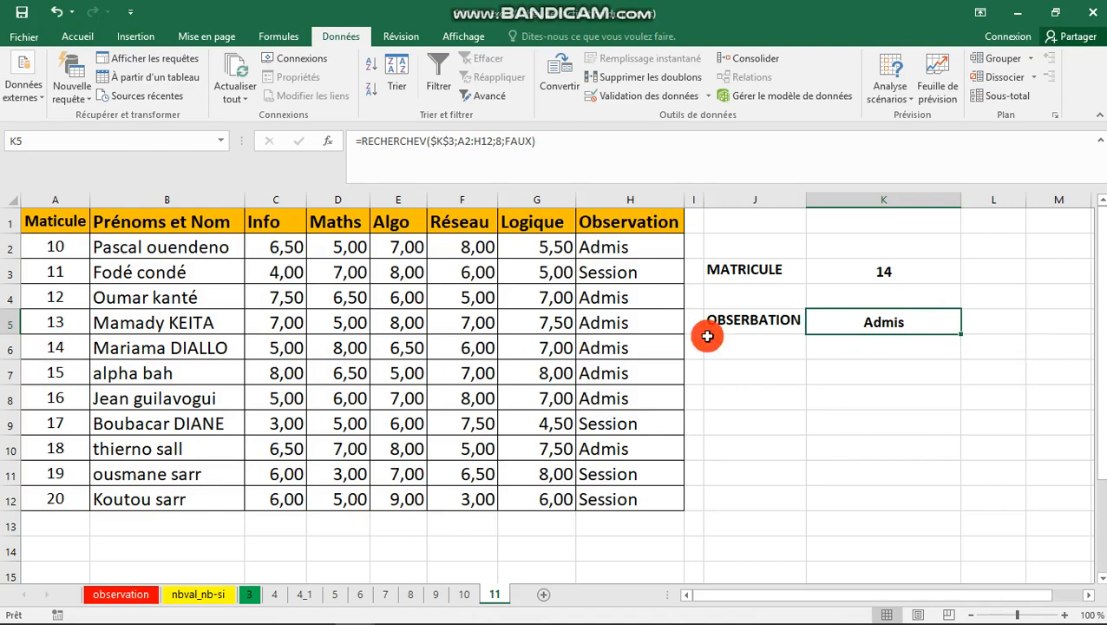
{"action": "left_click", "coordinate": [924, 268]}
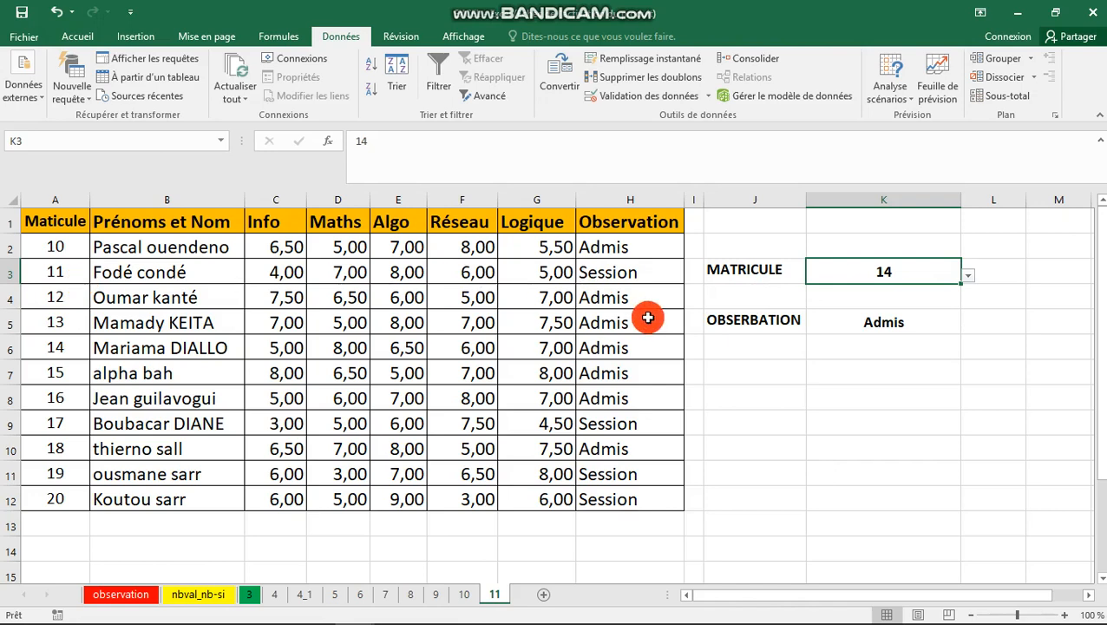
{"action": "type", "text": "11"}
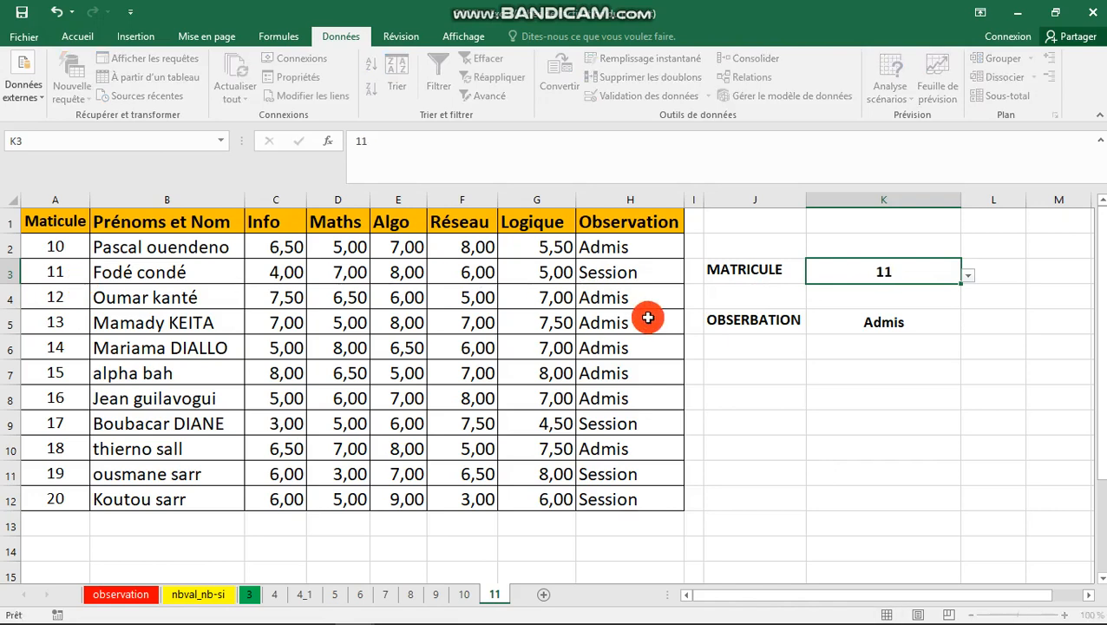
{"action": "key", "text": "Return"}
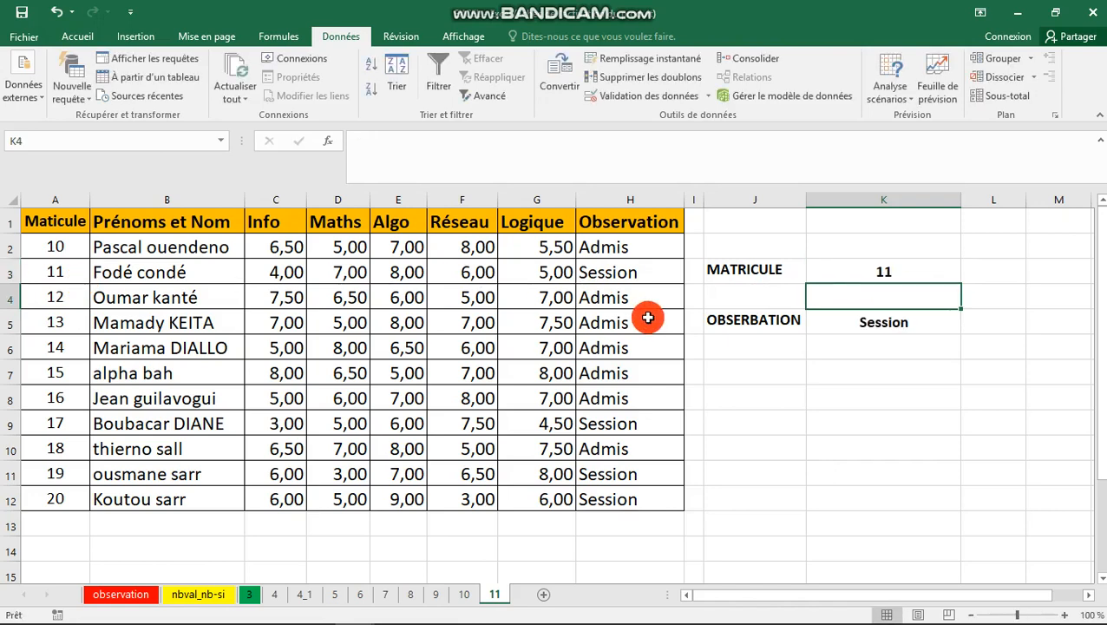
Choose matricule 17 from the drop-down list in cell K3 to check the observation lookup
{"action": "left_click", "coordinate": [908, 325]}
{"action": "left_click", "coordinate": [954, 273]}
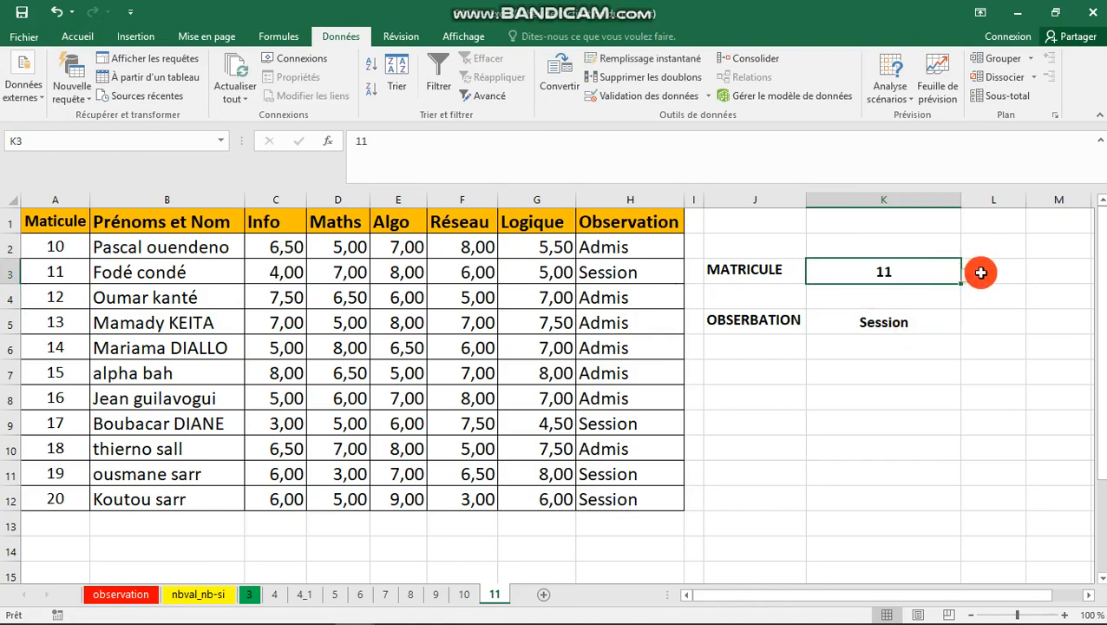
{"action": "left_click", "coordinate": [968, 275]}
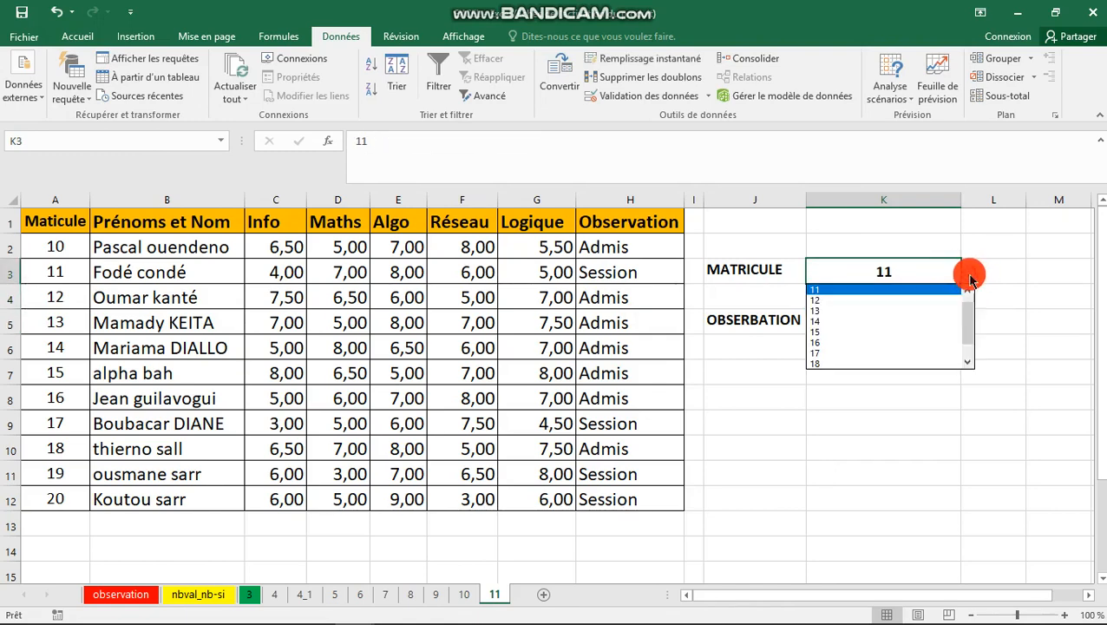
{"action": "left_click", "coordinate": [896, 354]}
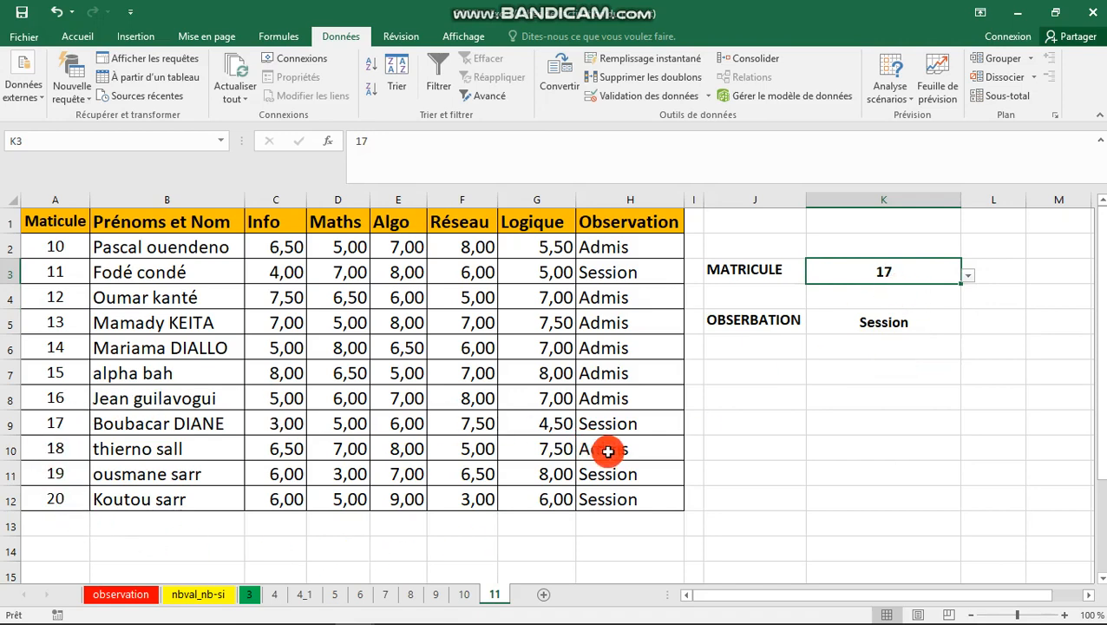
{"action": "left_click", "coordinate": [1014, 345]}
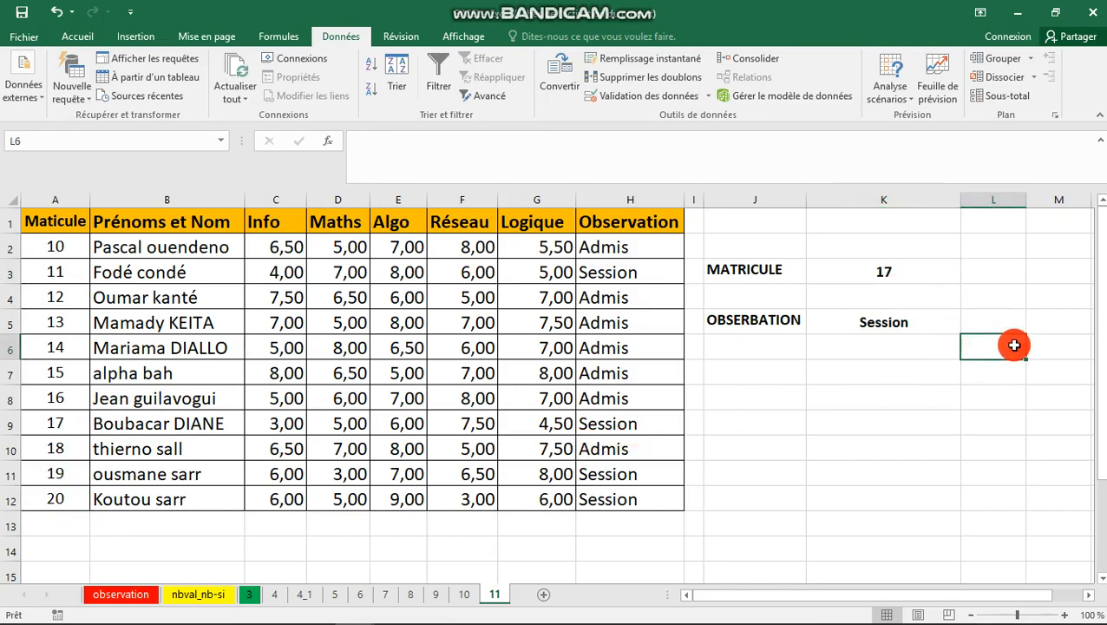